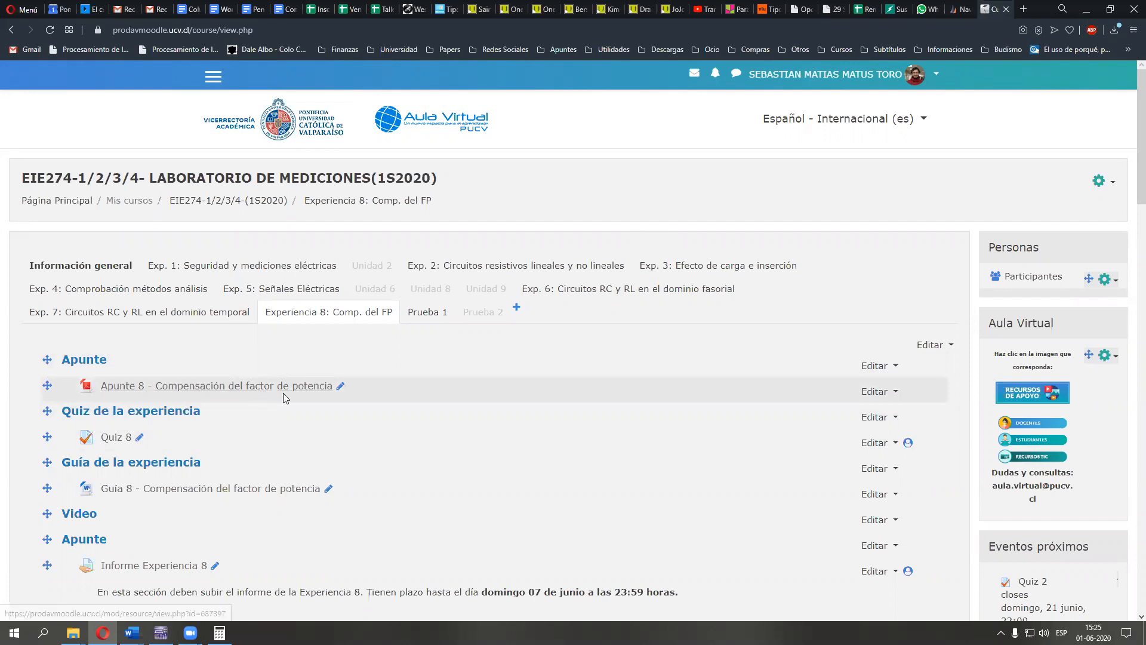
- Switch to Word, go to the start of the guide "Guía 8 - Compensación del factor de potencia", and bring up the Multisim design beside it
{"action": "scroll", "coordinate": [304, 393], "scroll_direction": "down", "scroll_amount": 1}
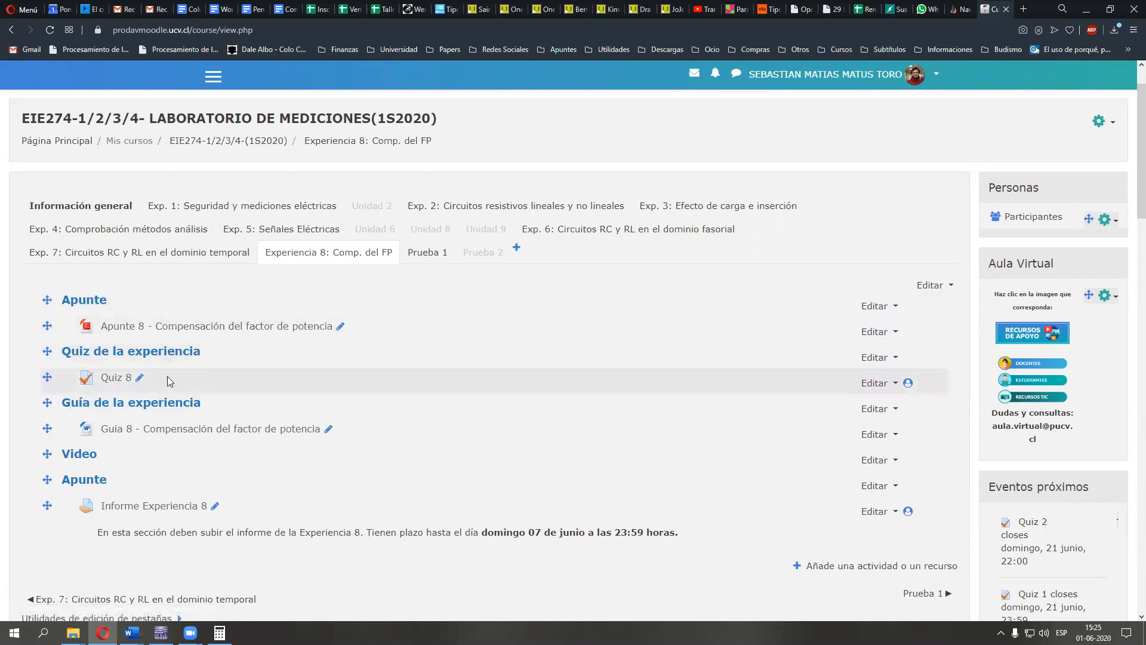
{"action": "mouse_move", "coordinate": [132, 632]}
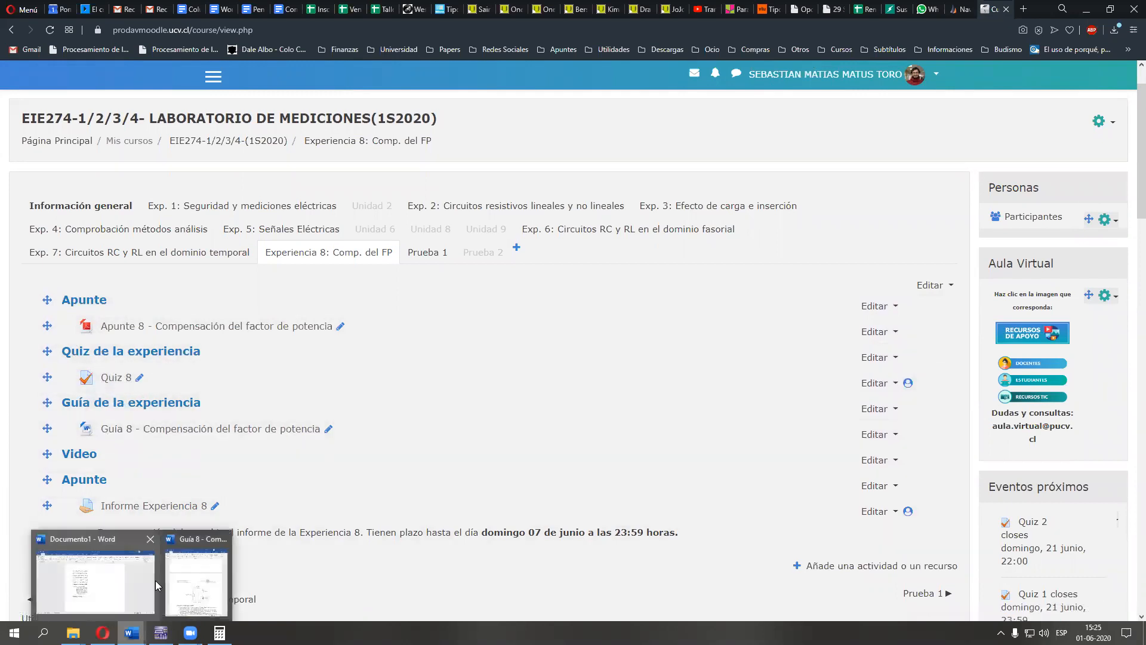
{"action": "left_click", "coordinate": [197, 578]}
{"action": "scroll", "coordinate": [247, 404], "scroll_direction": "up", "scroll_amount": 5}
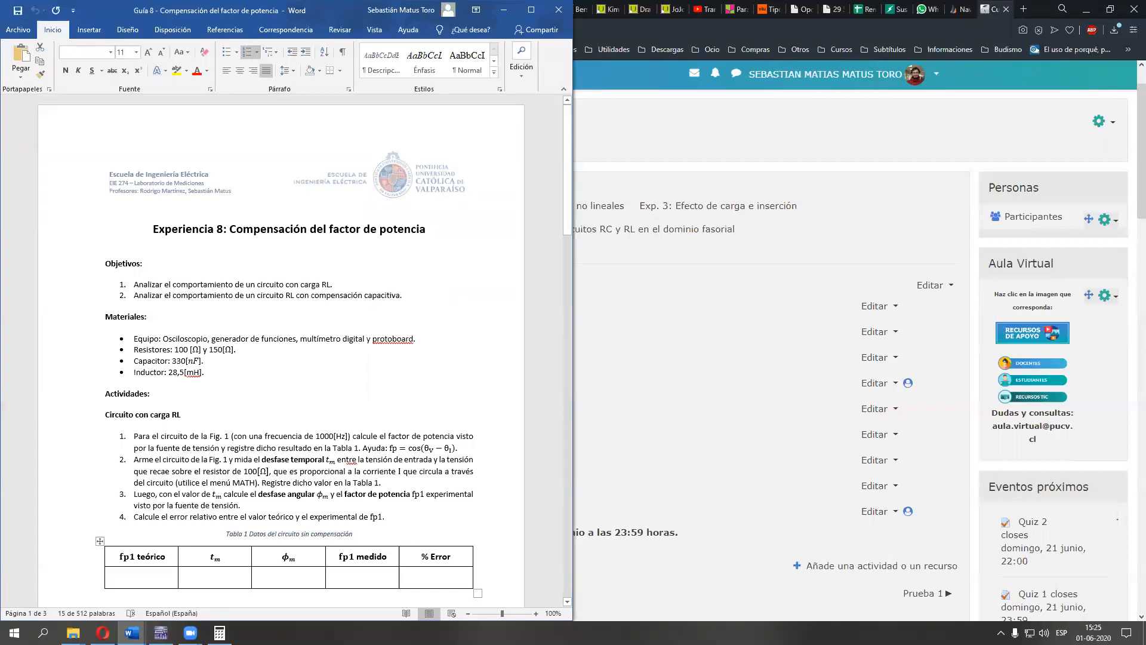
{"action": "key", "text": "alt+Tab"}
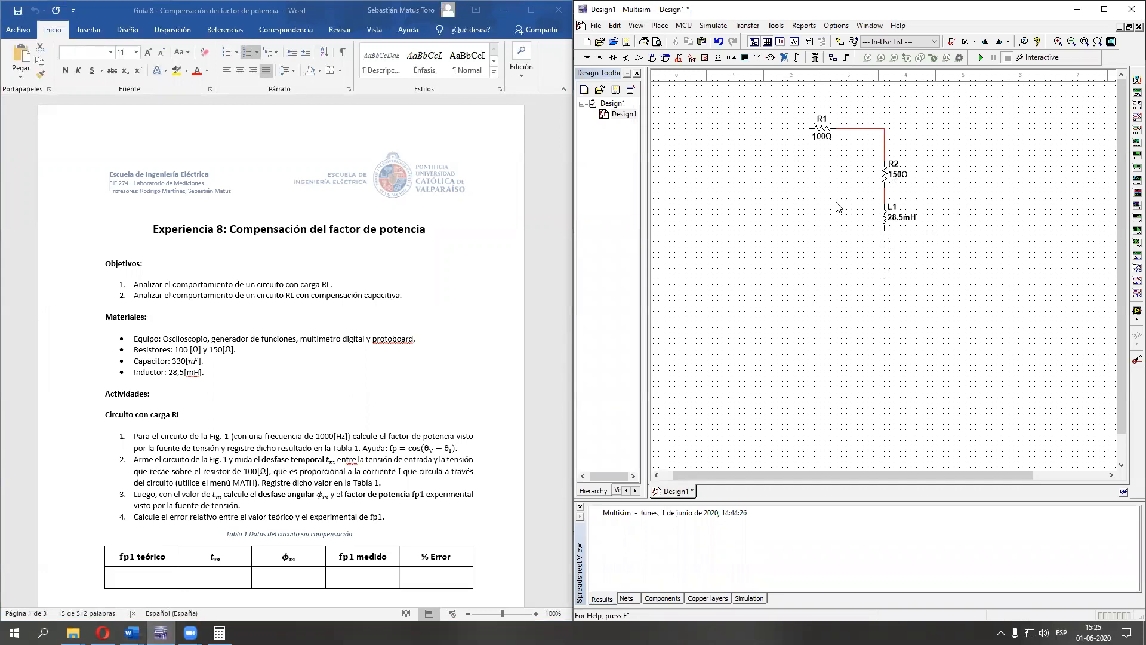
- Read the guide's materials, RL load activities, Table 1 and the beginning of the Fig. 1 circuit
{"action": "scroll", "coordinate": [287, 343], "scroll_direction": "down", "scroll_amount": 2}
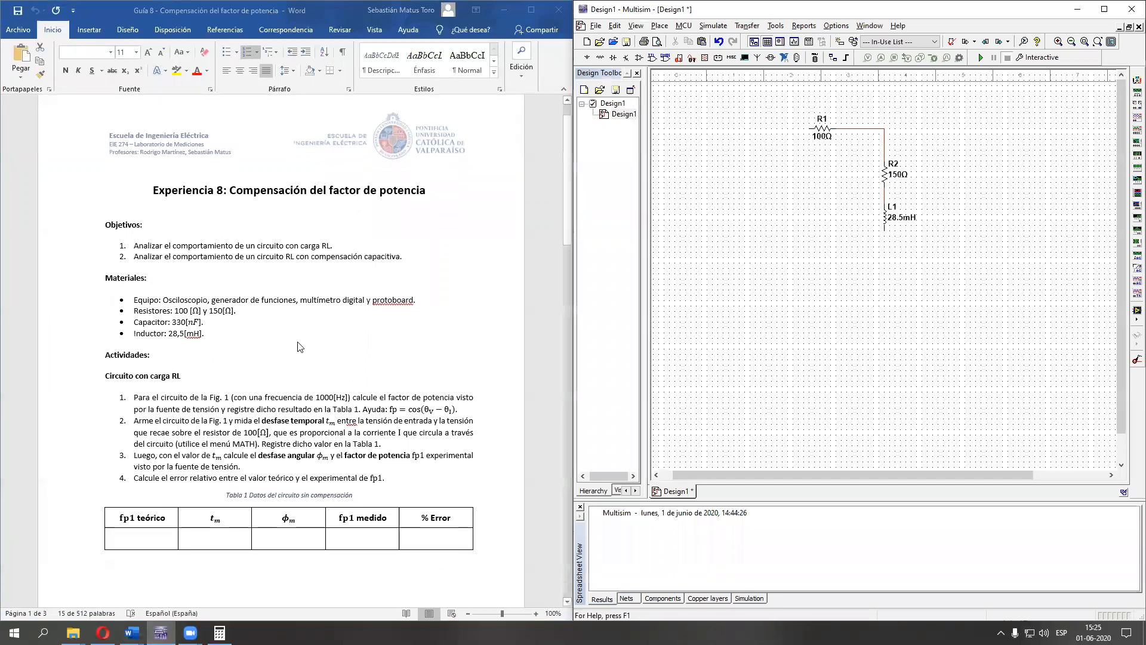
{"action": "scroll", "coordinate": [303, 345], "scroll_direction": "down", "scroll_amount": 2}
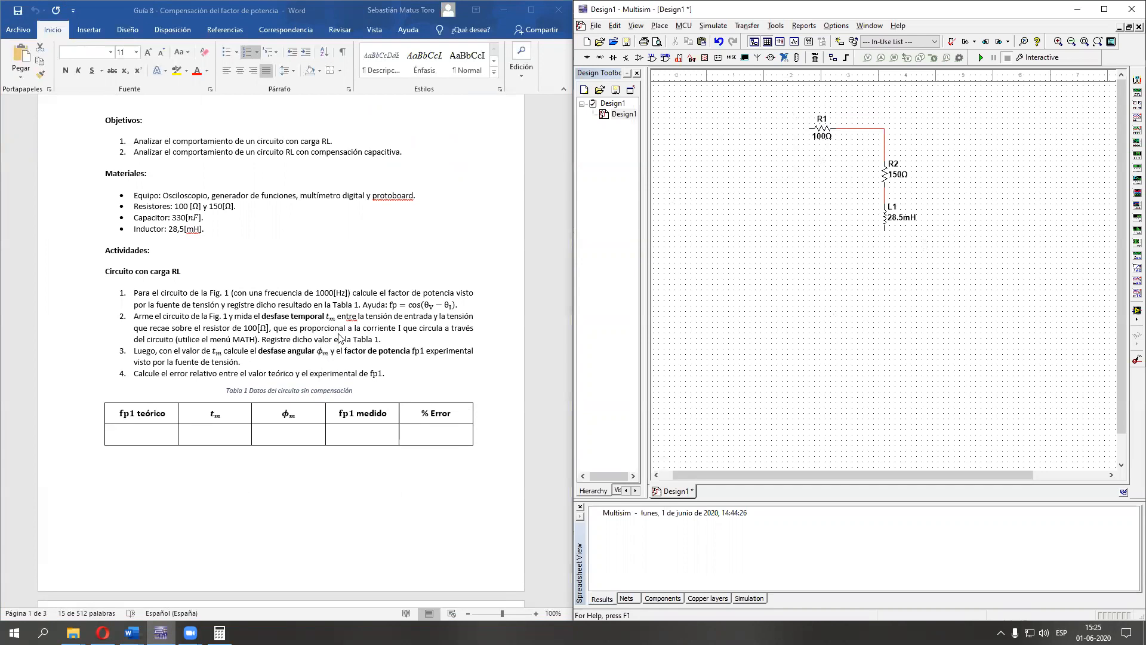
{"action": "scroll", "coordinate": [340, 336], "scroll_direction": "down", "scroll_amount": 5}
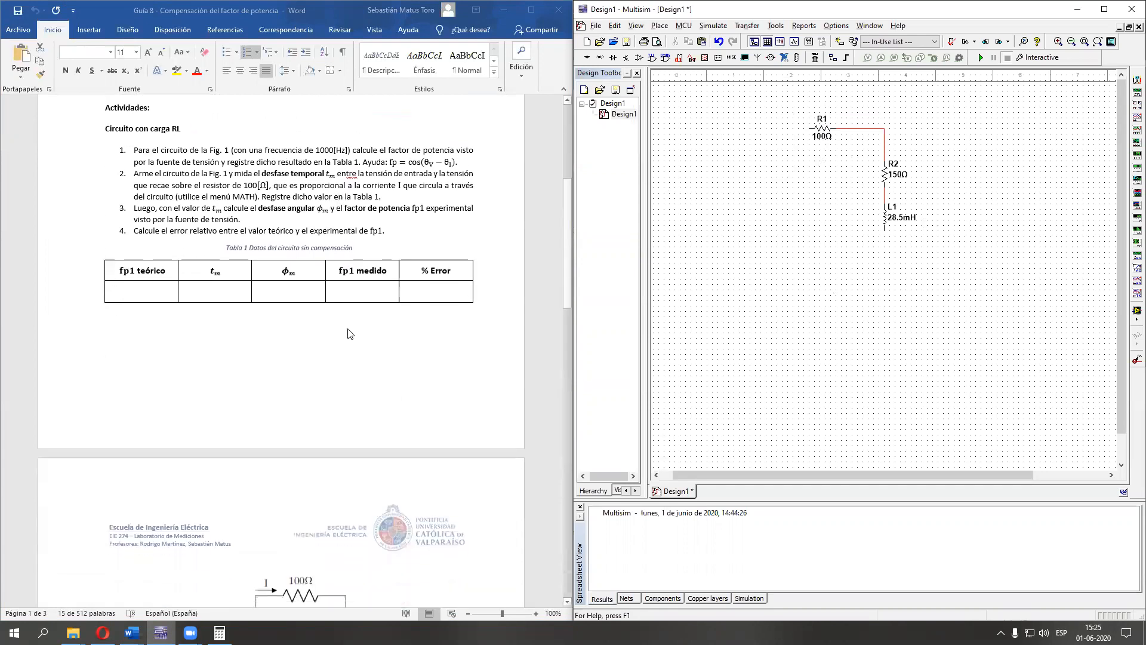
{"action": "scroll", "coordinate": [349, 332], "scroll_direction": "up", "scroll_amount": 1}
{"action": "scroll", "coordinate": [350, 333], "scroll_direction": "down", "scroll_amount": 7}
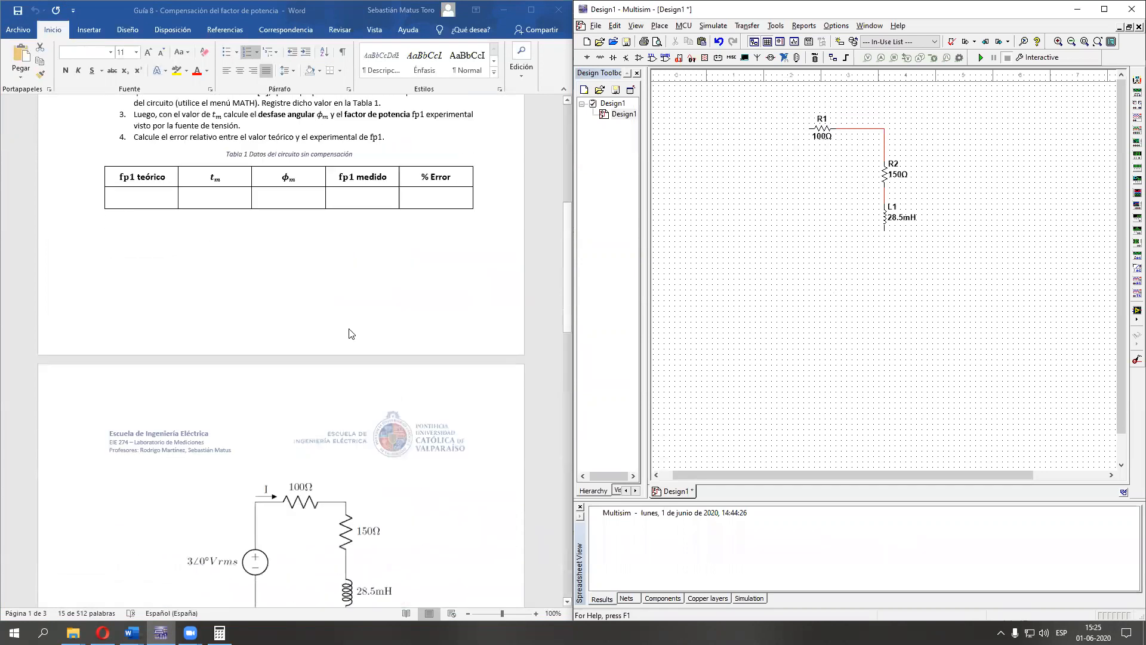
{"action": "scroll", "coordinate": [380, 278], "scroll_direction": "up", "scroll_amount": 7}
- Set resistor R1 to 150 Ω and resistor R2 to 250 Ω
{"action": "double_click", "coordinate": [822, 127]}
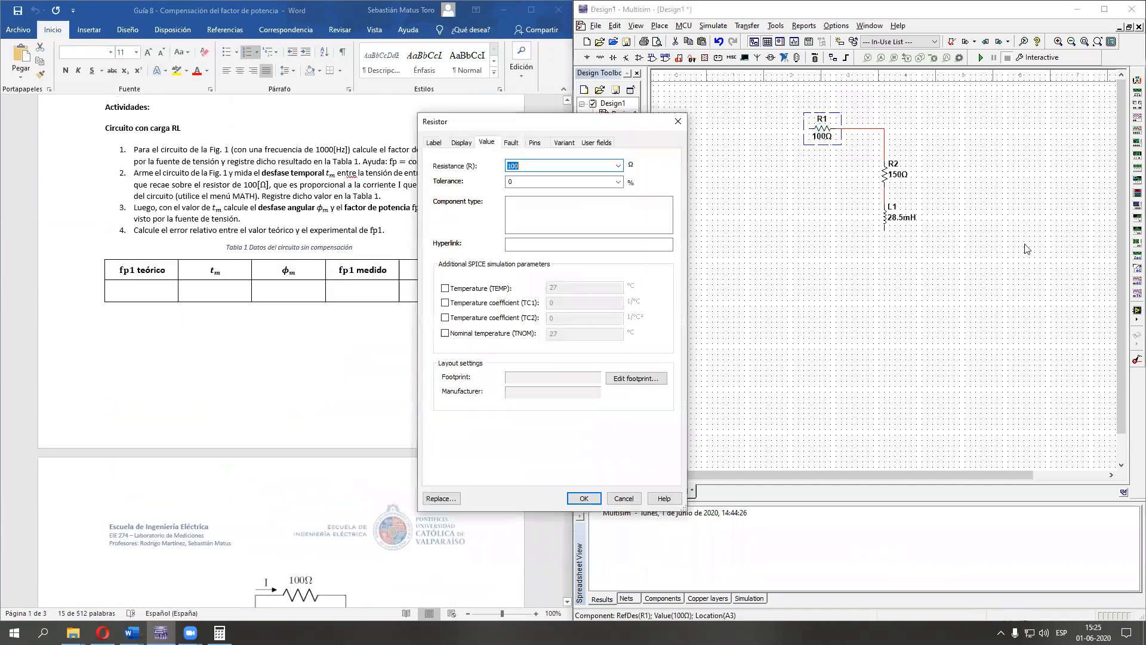
{"action": "type", "text": "1"}
{"action": "key", "text": "Return"}
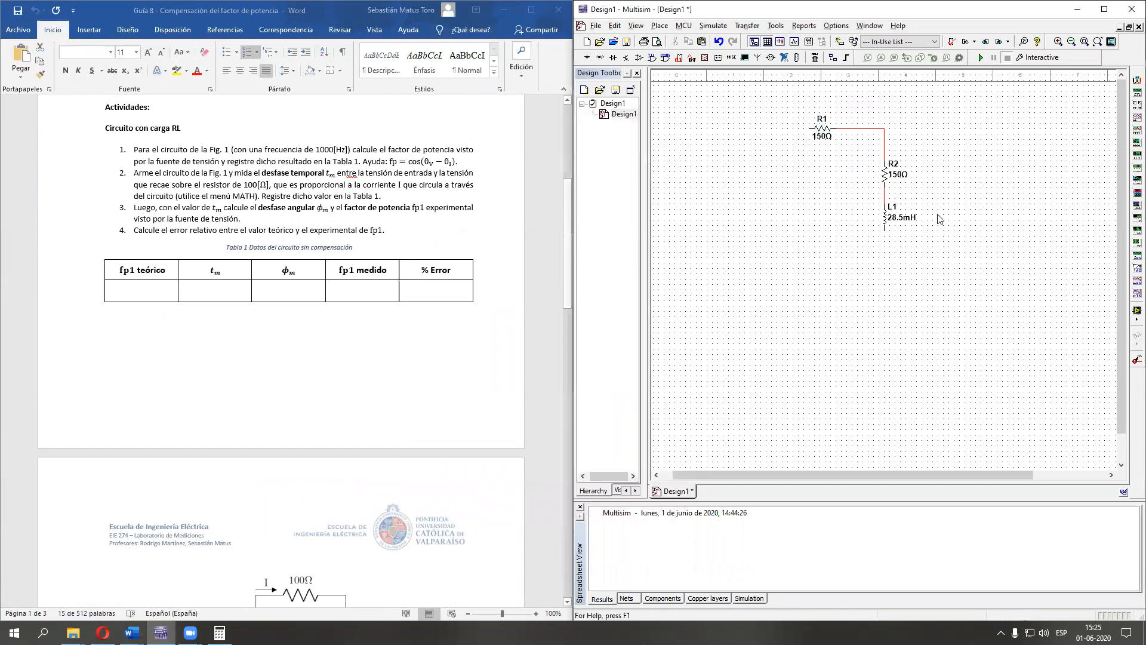
{"action": "double_click", "coordinate": [882, 168]}
{"action": "type", "text": "250"}
{"action": "key", "text": "Return"}
- Set the inductance of L1 to 48.5 mH
{"action": "left_click", "coordinate": [883, 226]}
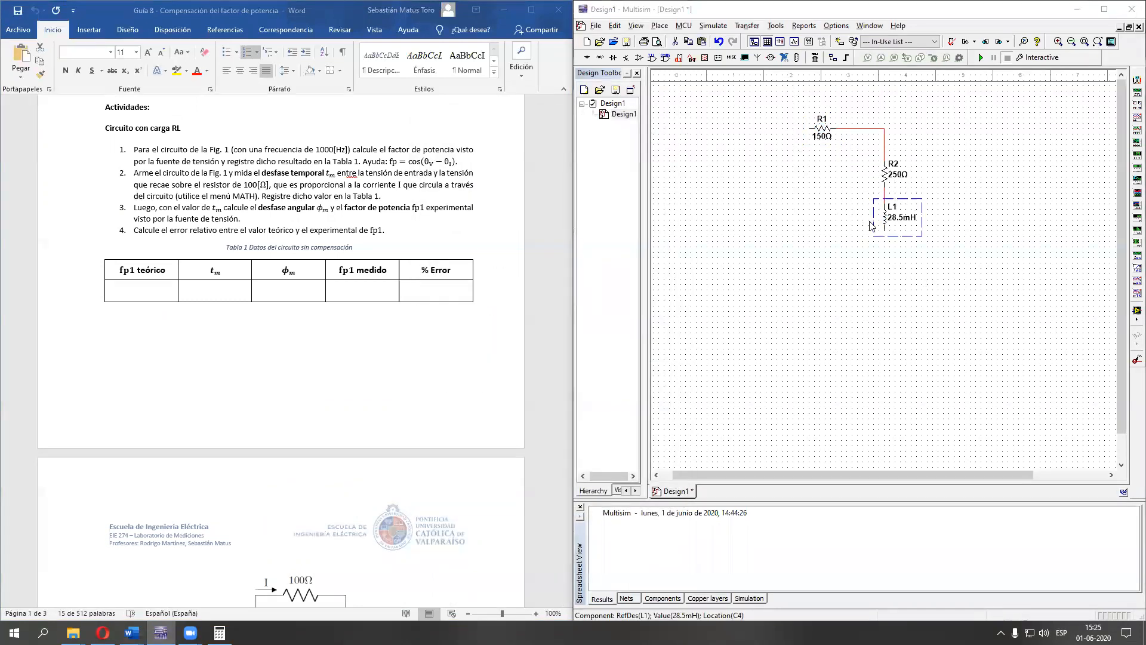
{"action": "double_click", "coordinate": [884, 225]}
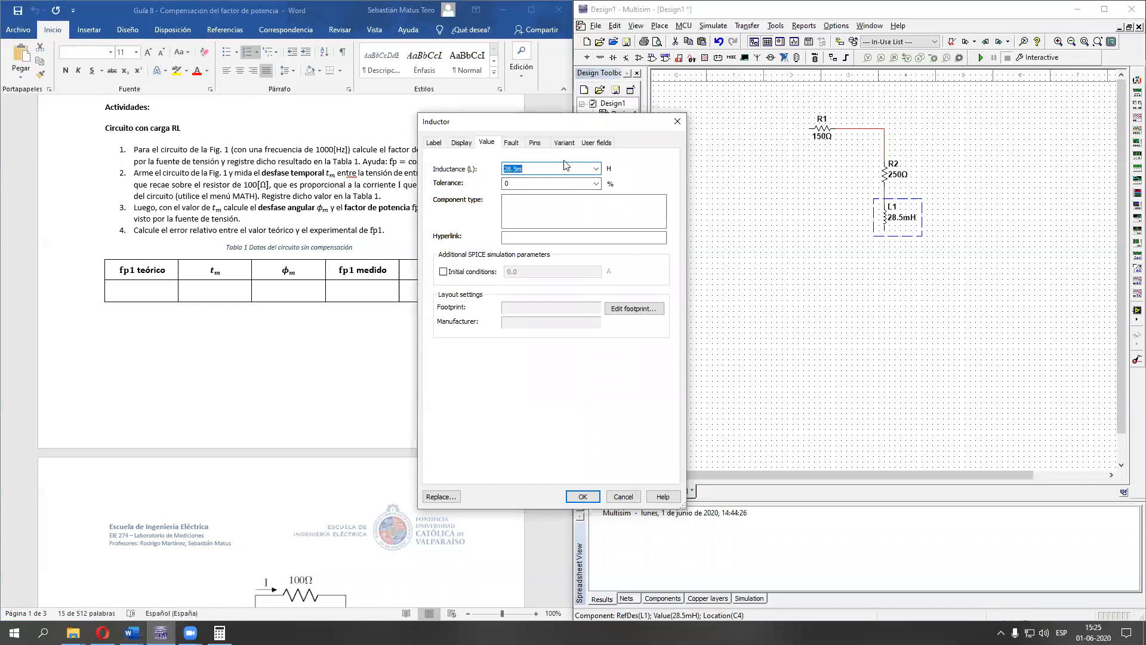
{"action": "type", "text": "48.5"}
{"action": "key", "text": "Return"}
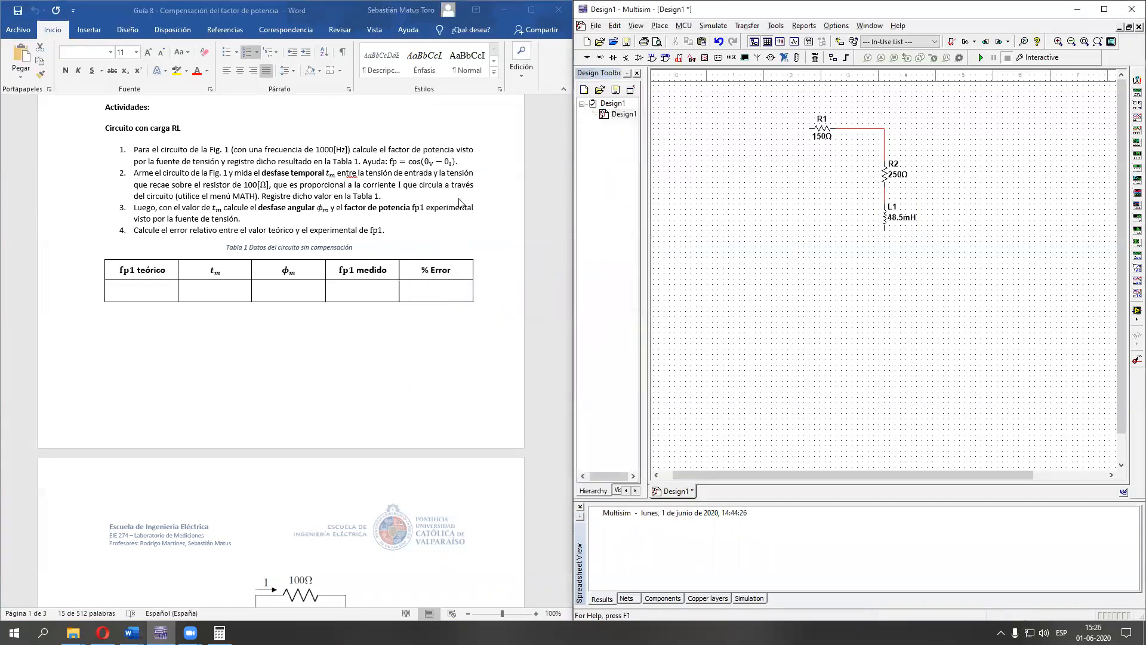
- Review the RL load procedure in the guide, including the power factor formula, Table 1, the Fig. 1 circuit and the time-shift instruction
{"action": "left_click", "coordinate": [217, 175]}
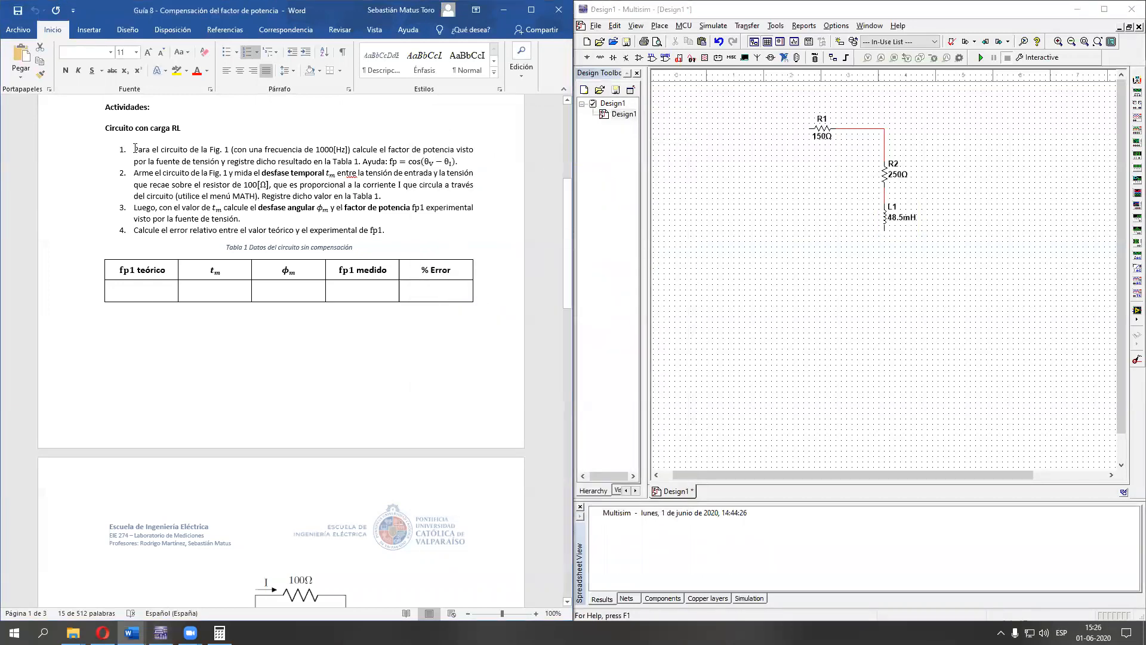
{"action": "scroll", "coordinate": [187, 181], "scroll_direction": "down", "scroll_amount": 7}
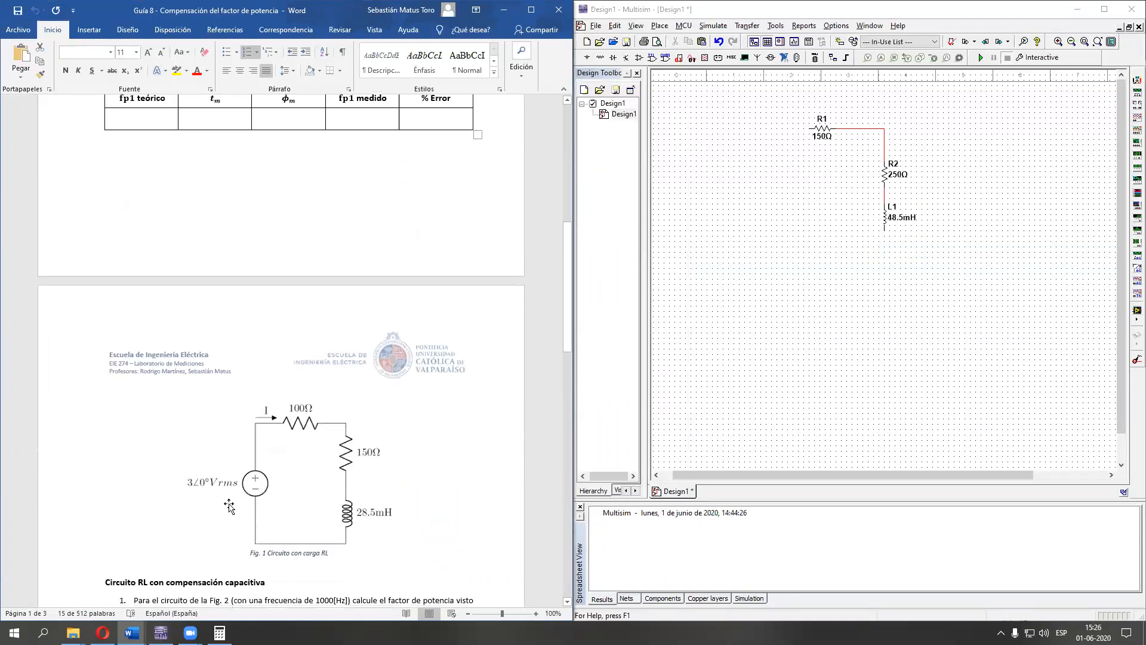
{"action": "scroll", "coordinate": [440, 183], "scroll_direction": "up", "scroll_amount": 7}
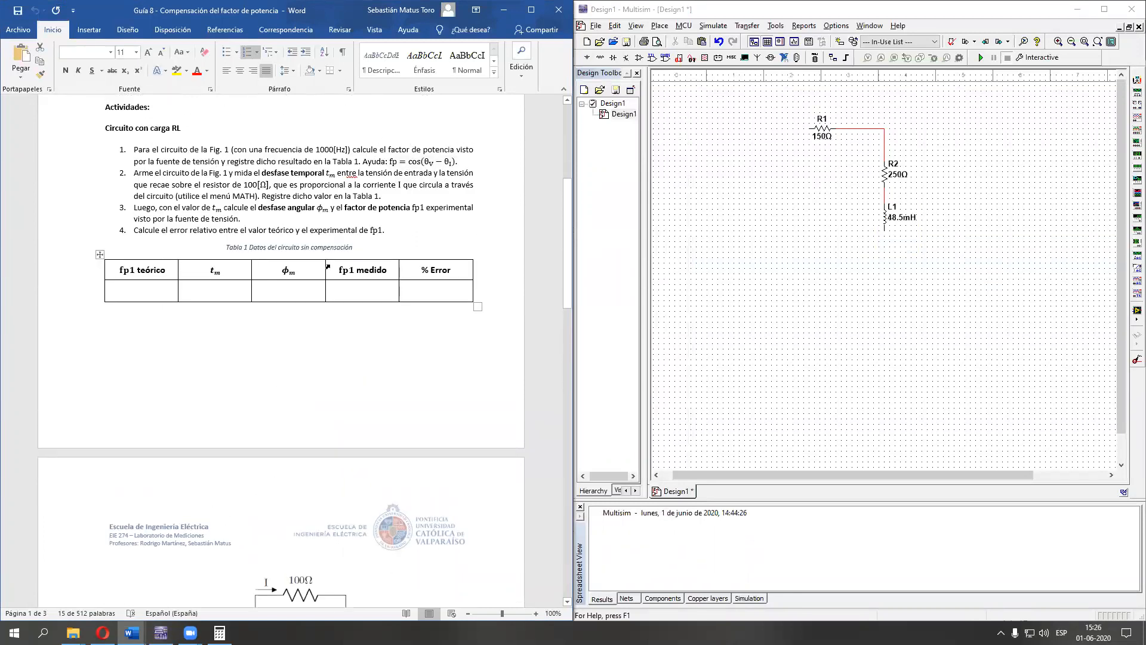
{"action": "left_click", "coordinate": [126, 290]}
{"action": "left_click_drag", "start_coordinate": [362, 161], "coordinate": [468, 165]}
{"action": "left_click", "coordinate": [468, 165]}
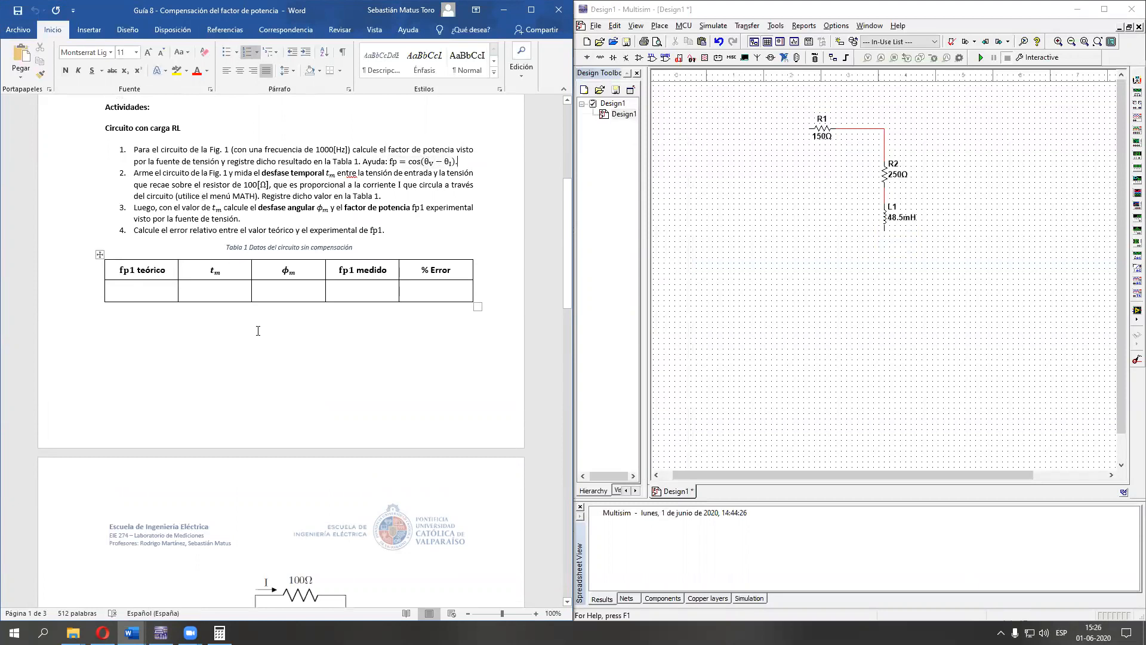
{"action": "scroll", "coordinate": [256, 327], "scroll_direction": "down", "scroll_amount": 1}
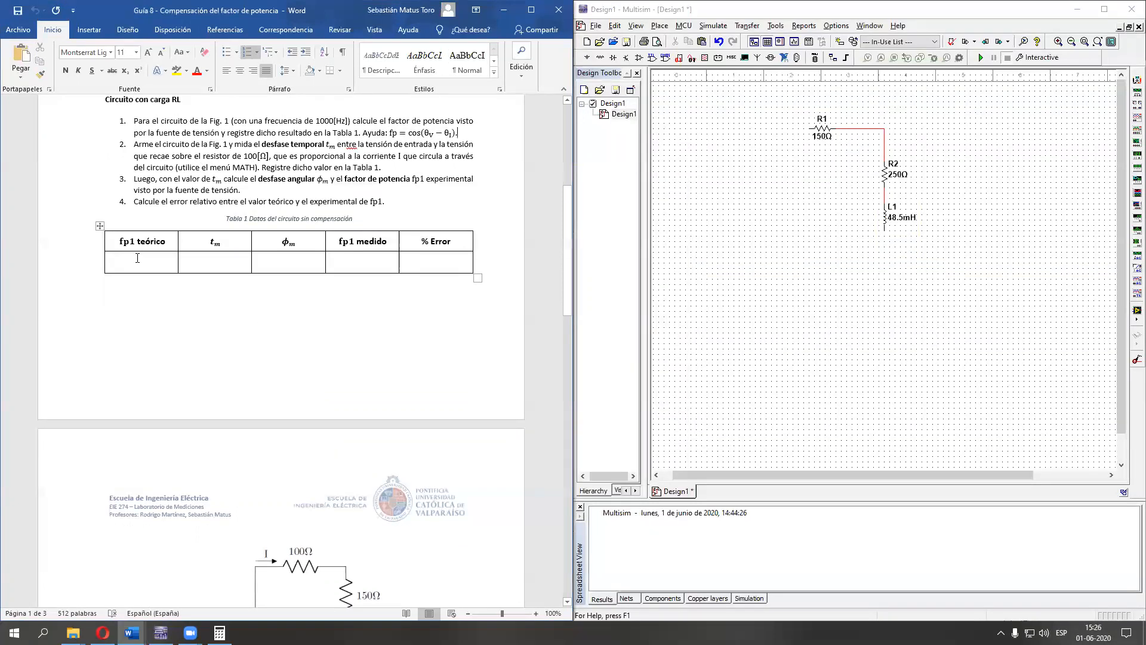
{"action": "scroll", "coordinate": [232, 394], "scroll_direction": "down", "scroll_amount": 5}
{"action": "scroll", "coordinate": [253, 367], "scroll_direction": "up", "scroll_amount": 5}
{"action": "left_click_drag", "start_coordinate": [271, 156], "coordinate": [419, 135]}
{"action": "left_click", "coordinate": [371, 156]}
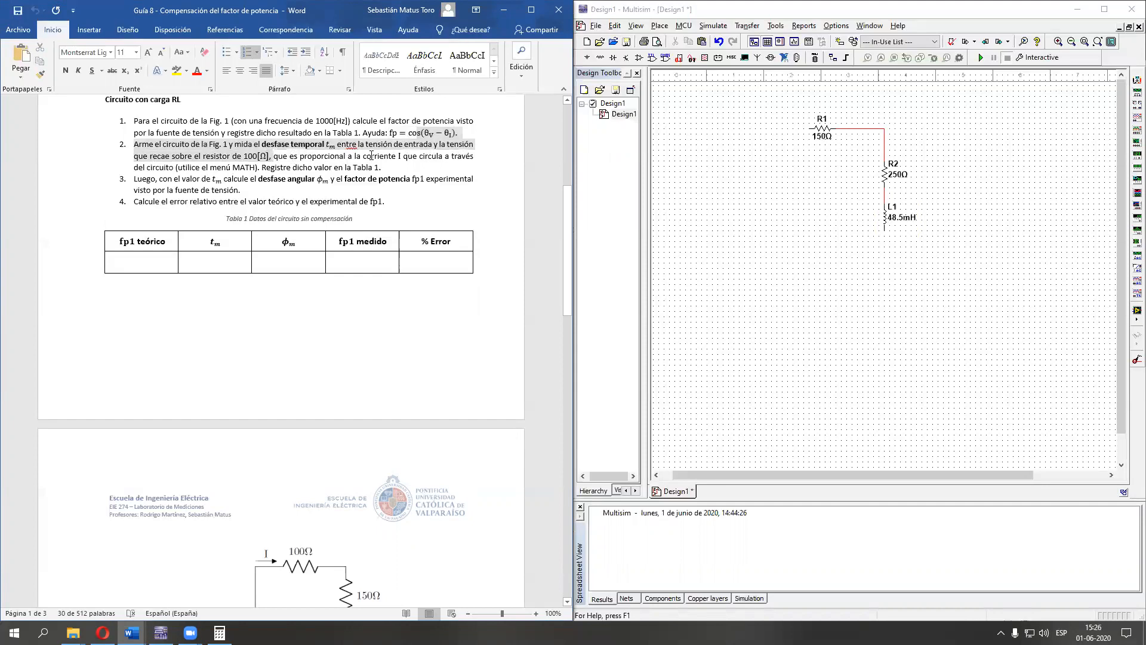
- Place a function generator to the left of R1 in the Multisim schematic and flip it horizontally
{"action": "left_click", "coordinate": [1130, 93]}
{"action": "left_click", "coordinate": [723, 161]}
{"action": "right_click", "coordinate": [723, 161]}
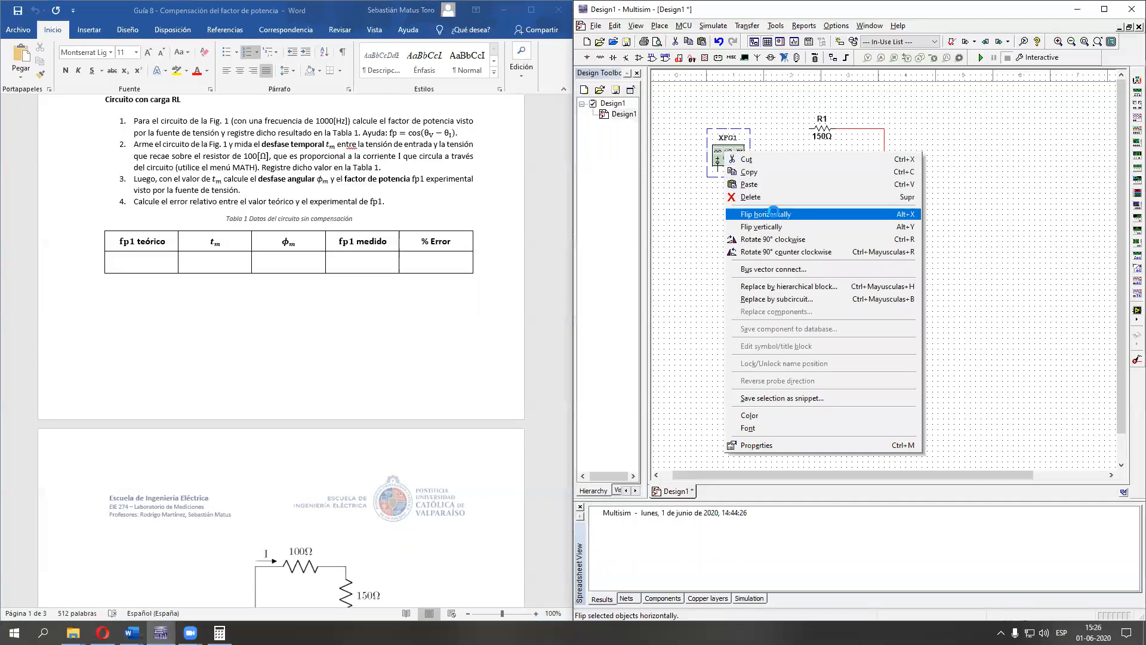
{"action": "left_click", "coordinate": [739, 159]}
- Wire the function generator's positive terminal to the free end of R1 and its COM terminal to the lower end of L1
{"action": "left_click", "coordinate": [739, 167]}
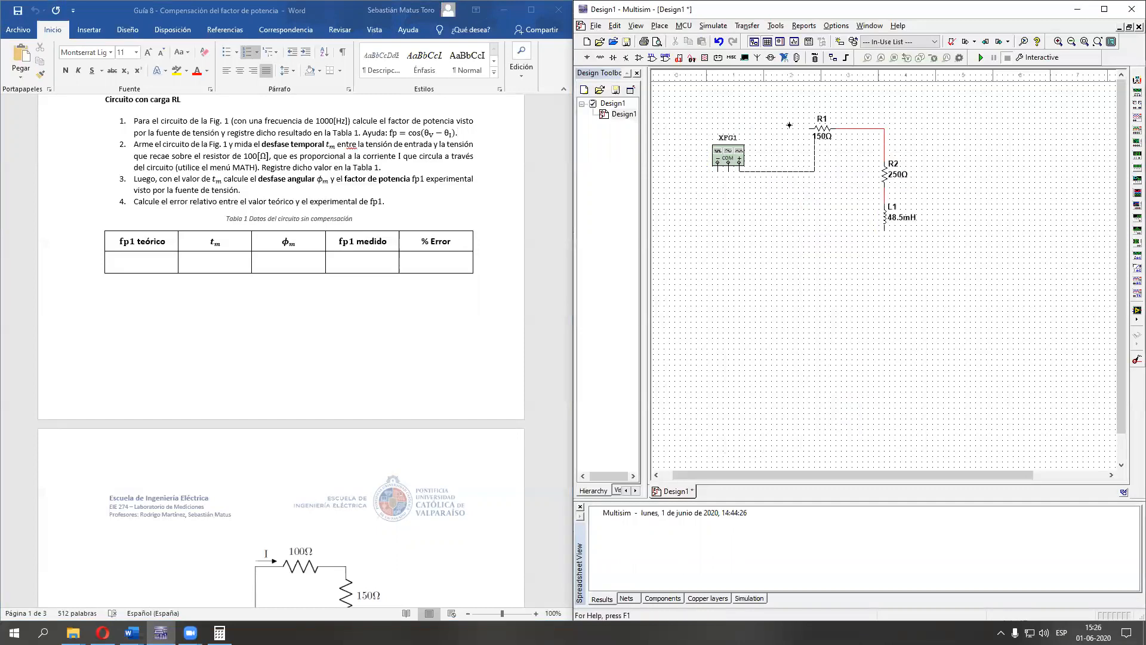
{"action": "left_click", "coordinate": [811, 128]}
{"action": "left_click", "coordinate": [729, 168]}
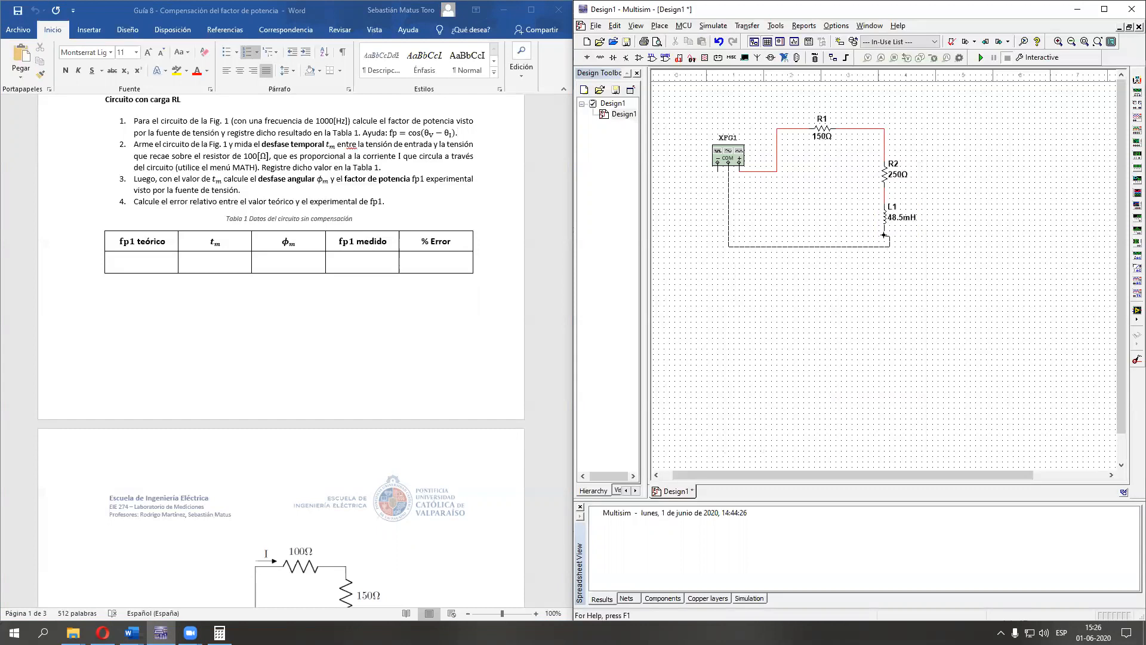
{"action": "key", "text": "Escape"}
{"action": "left_click", "coordinate": [727, 169]}
{"action": "left_click", "coordinate": [886, 230]}
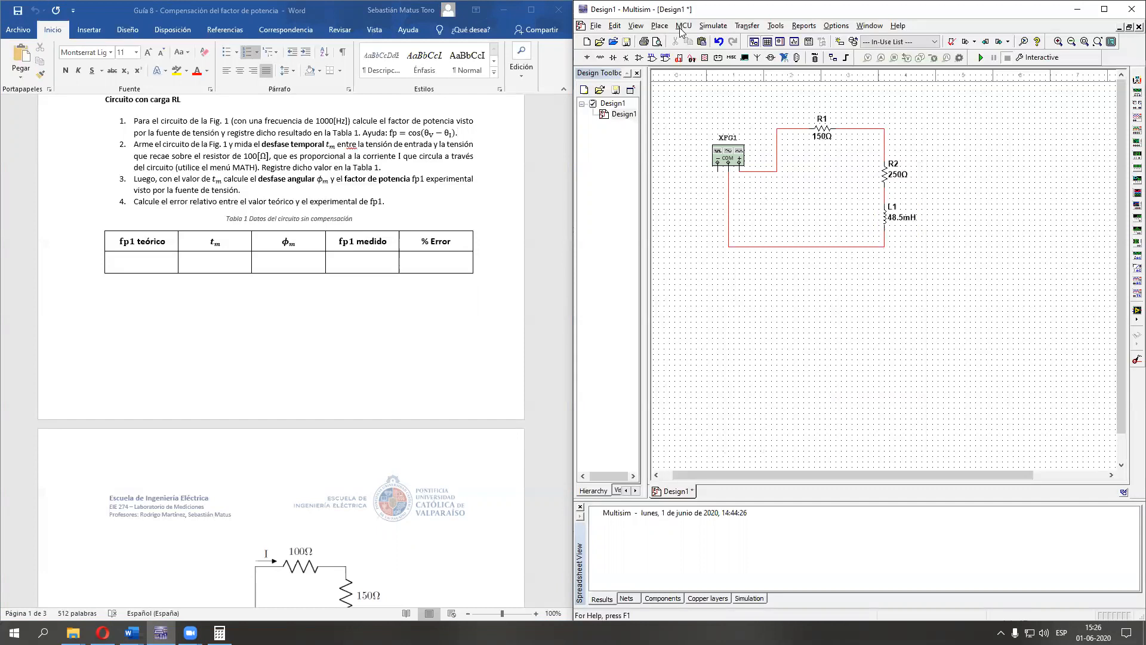
- Place a GROUND power source below the function generator and connect it to the return wire
{"action": "left_click", "coordinate": [591, 57]}
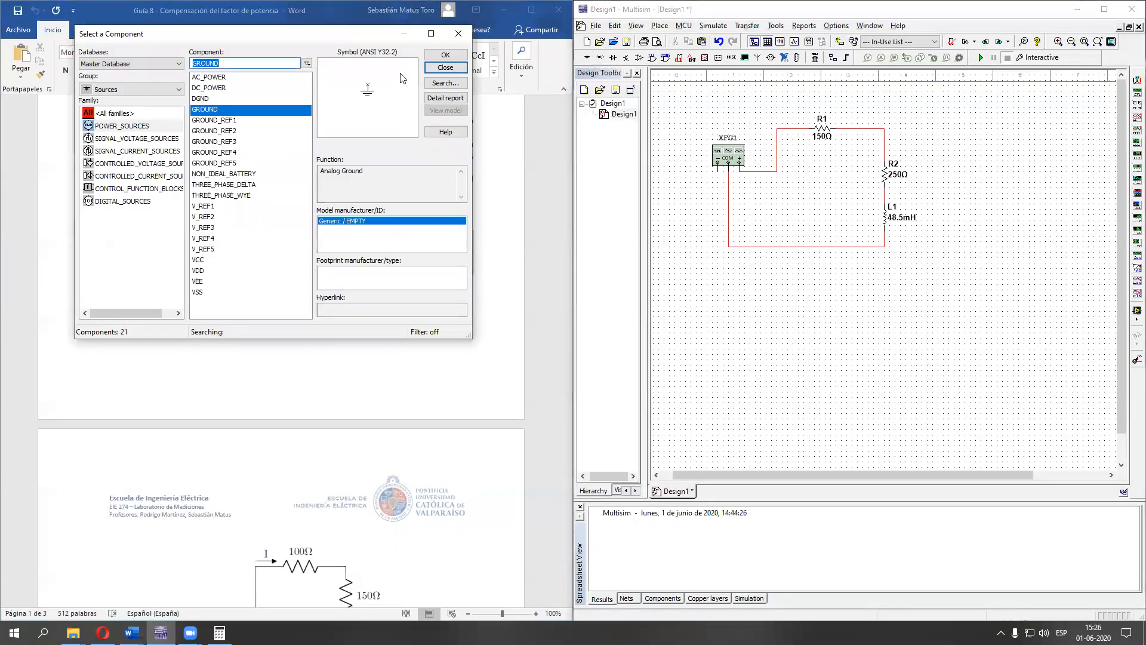
{"action": "left_click", "coordinate": [463, 56]}
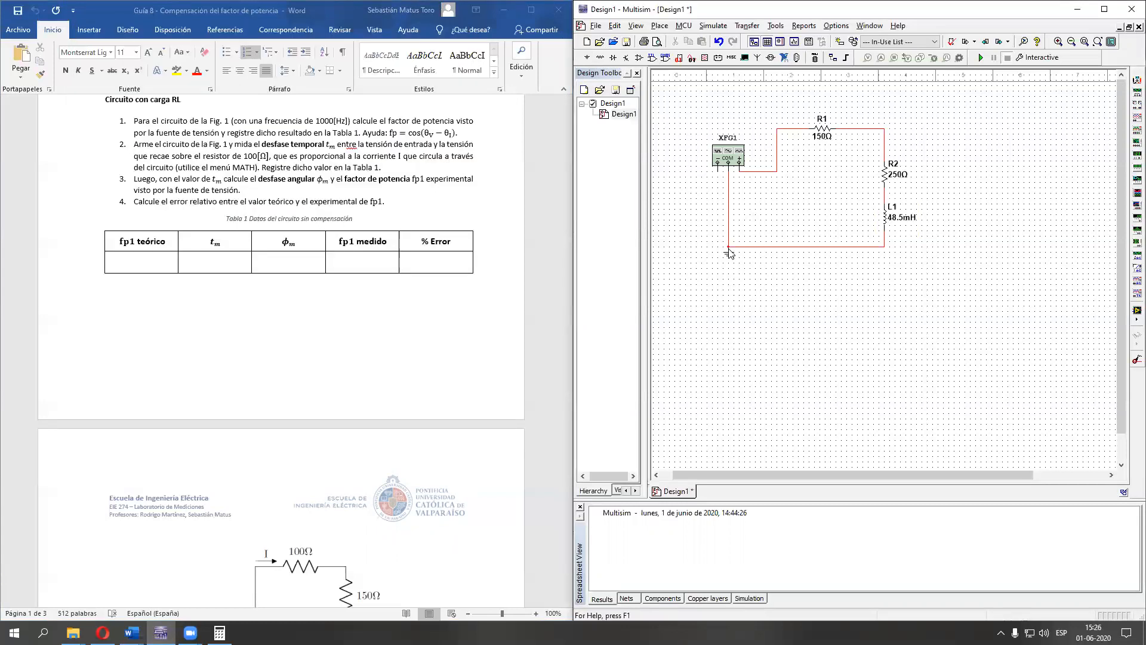
{"action": "left_click", "coordinate": [728, 264]}
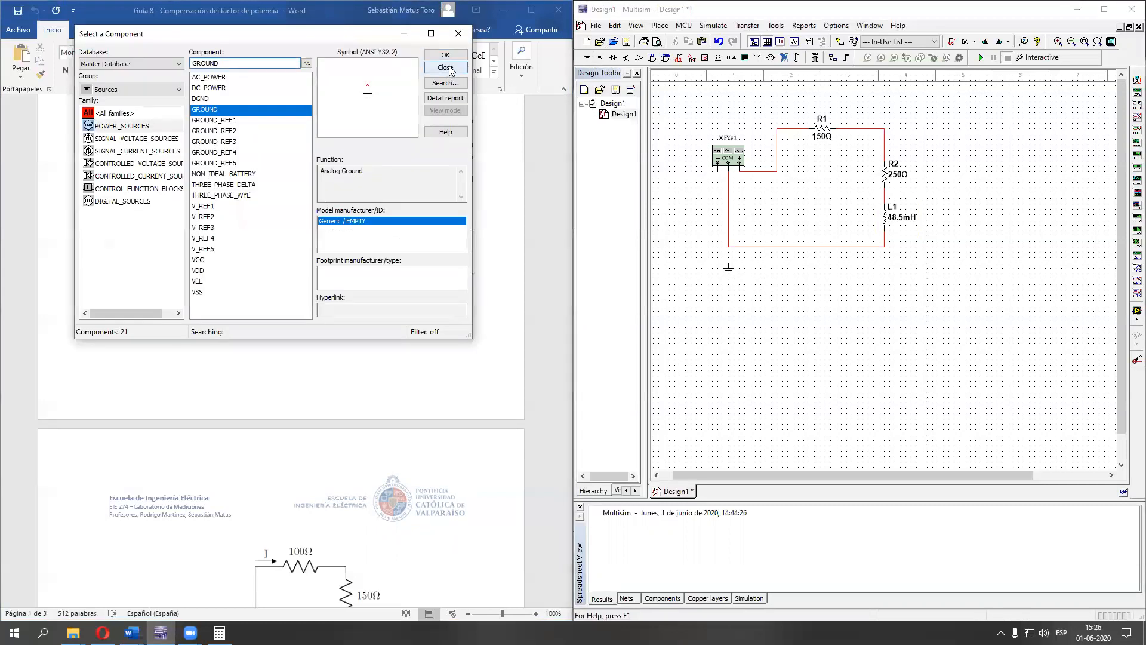
{"action": "left_click", "coordinate": [452, 70]}
{"action": "left_click", "coordinate": [728, 245]}
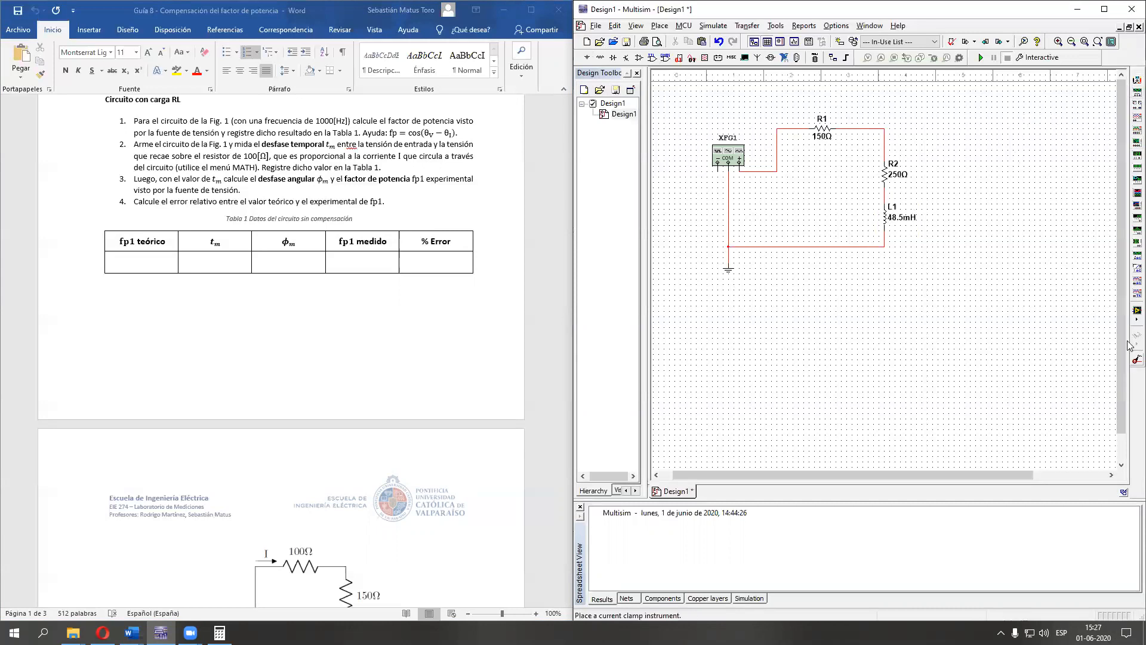
- Place a Tektronix oscilloscope above and to the right of R2 and wire its ground terminal to the circuit's return wire
{"action": "left_click", "coordinate": [1137, 292]}
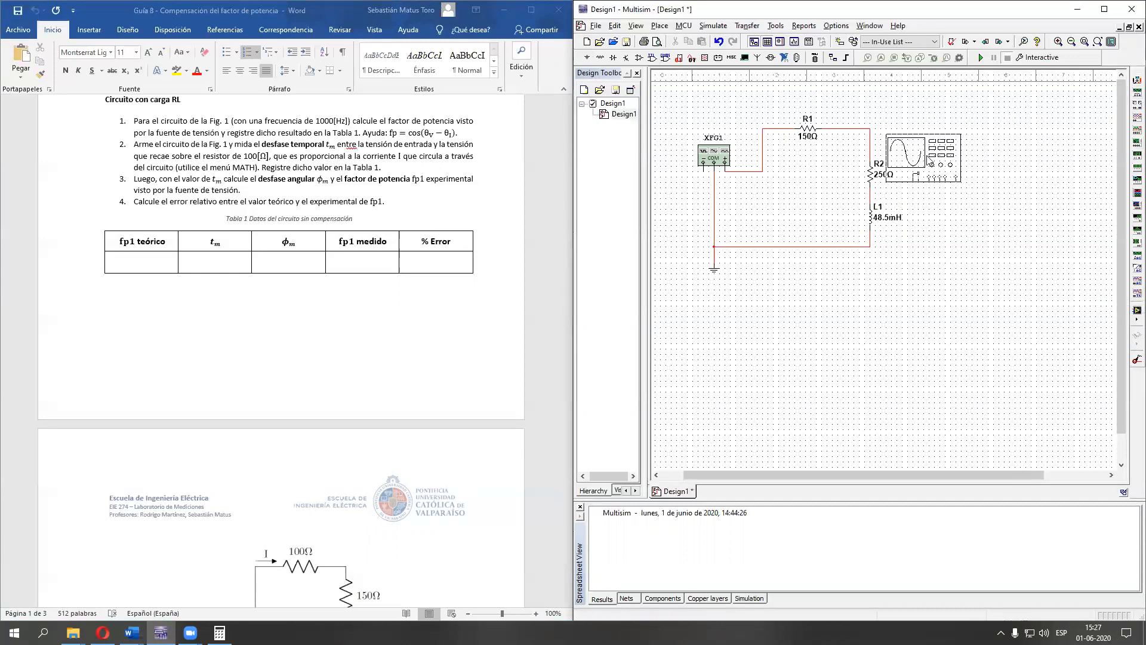
{"action": "left_click", "coordinate": [898, 115]}
{"action": "left_click", "coordinate": [935, 143]}
{"action": "left_click", "coordinate": [869, 246]}
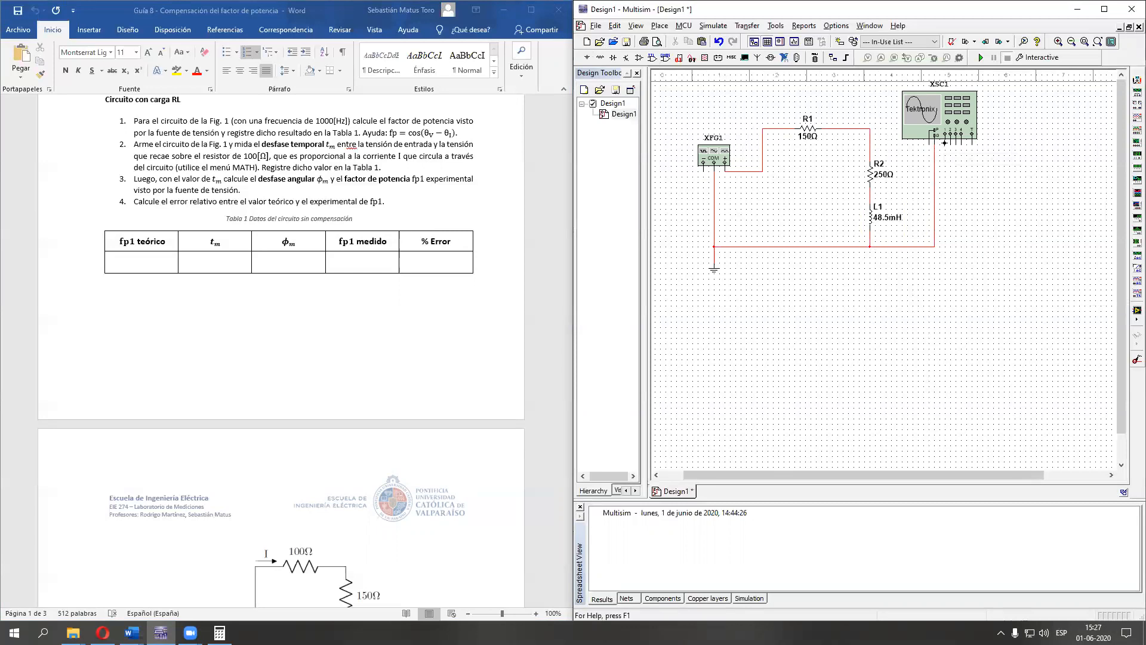
- Wire oscilloscope channel 1 to the source side of R1 and channel 2 to the node between R1 and R2
{"action": "left_click", "coordinate": [945, 143]}
{"action": "left_click", "coordinate": [762, 128]}
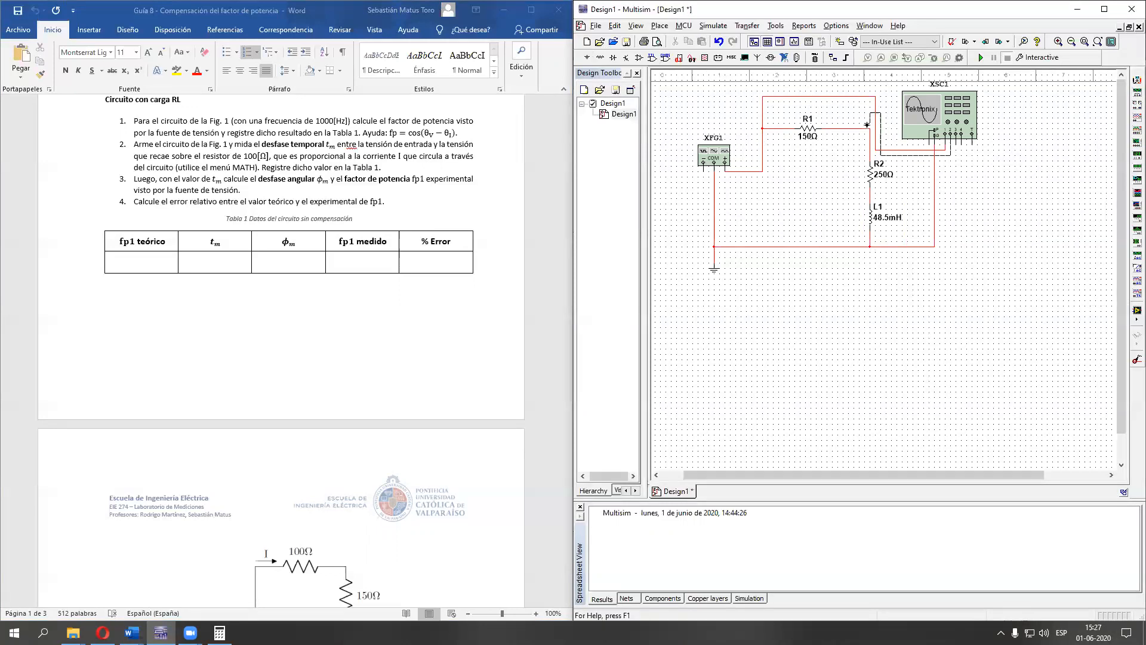
{"action": "left_click", "coordinate": [868, 127]}
- Open the oscilloscope's front panel, power it on, and move it below the circuit
{"action": "double_click", "coordinate": [913, 96]}
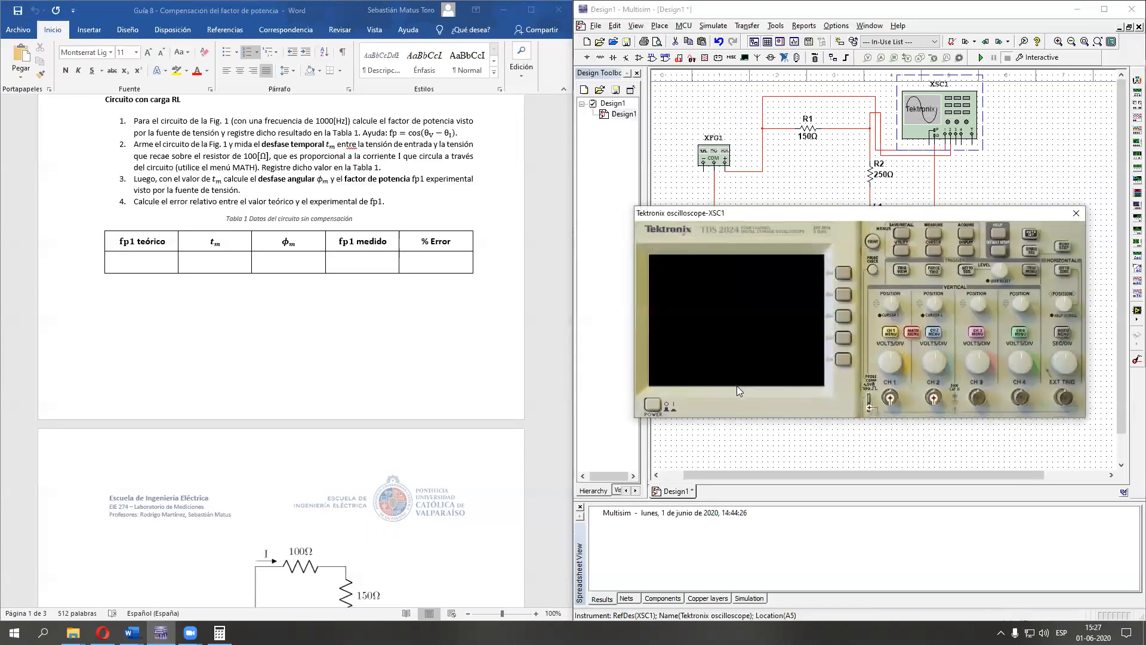
{"action": "left_click", "coordinate": [652, 406]}
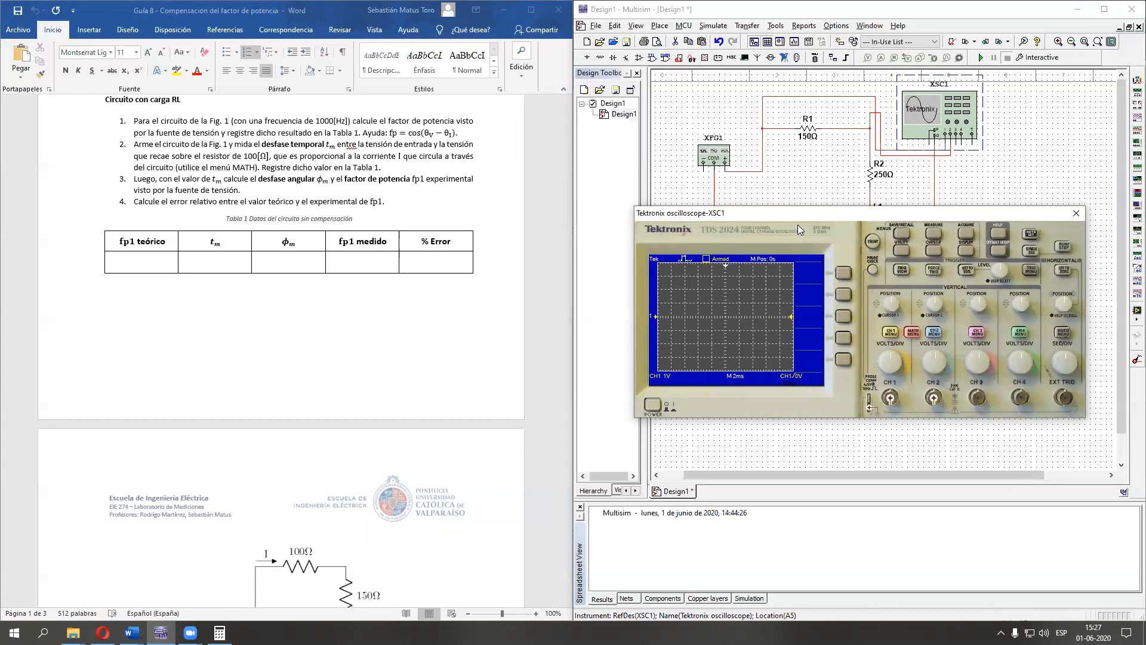
{"action": "left_click_drag", "start_coordinate": [798, 225], "coordinate": [802, 295]}
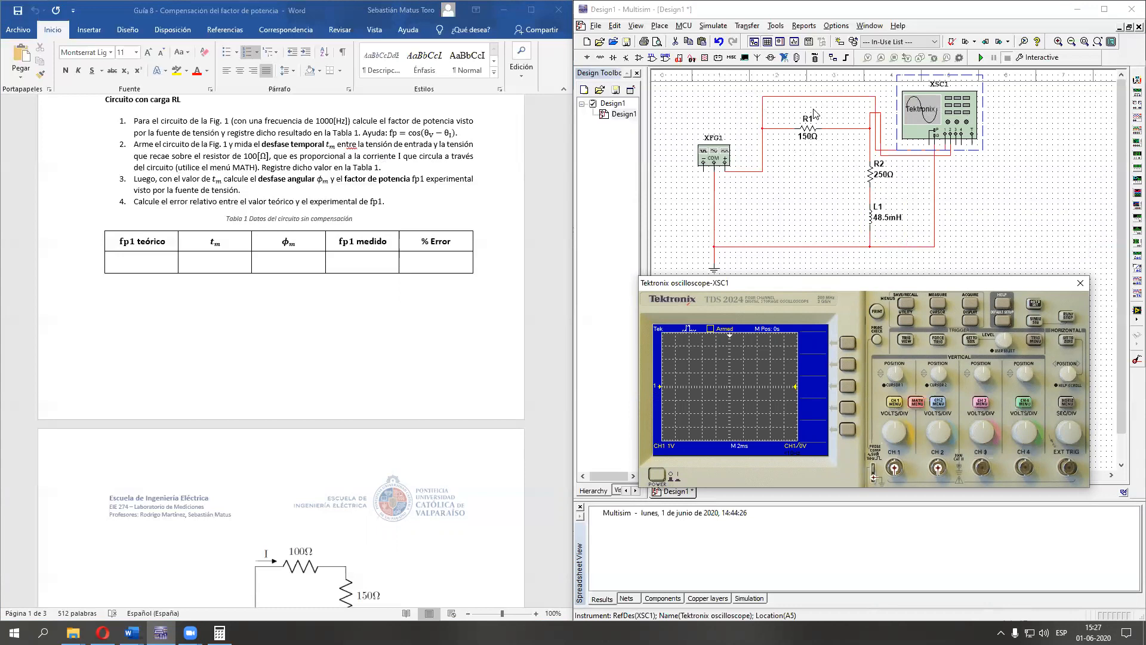
- Switch off the Tektronix oscilloscope
{"action": "left_click", "coordinate": [1020, 153]}
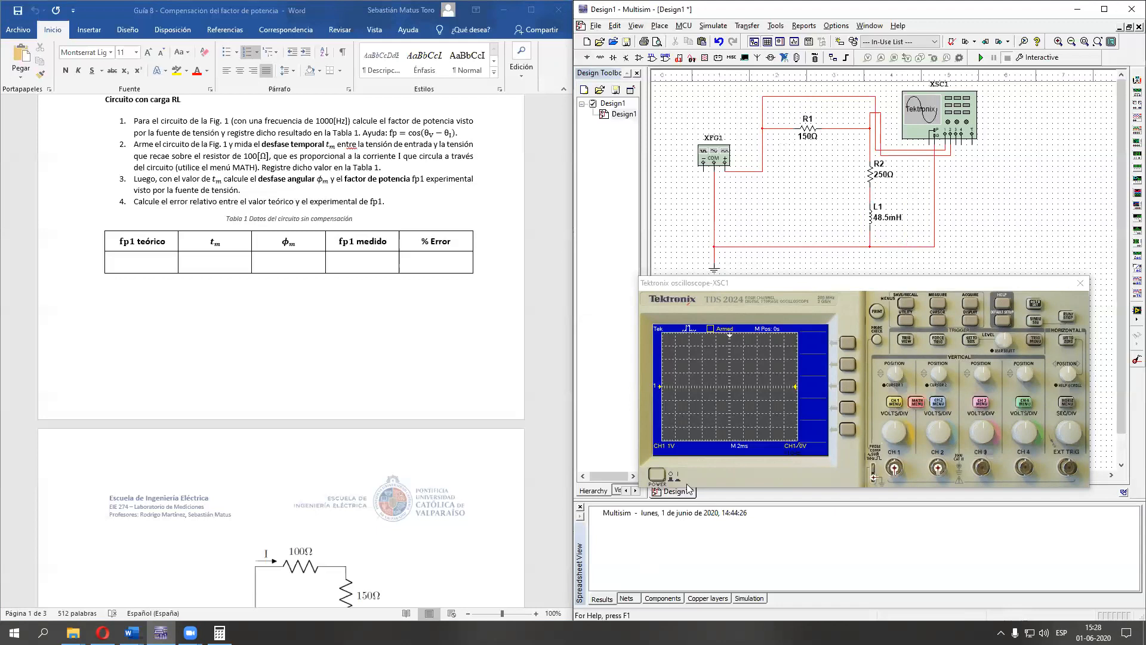
{"action": "left_click", "coordinate": [656, 476]}
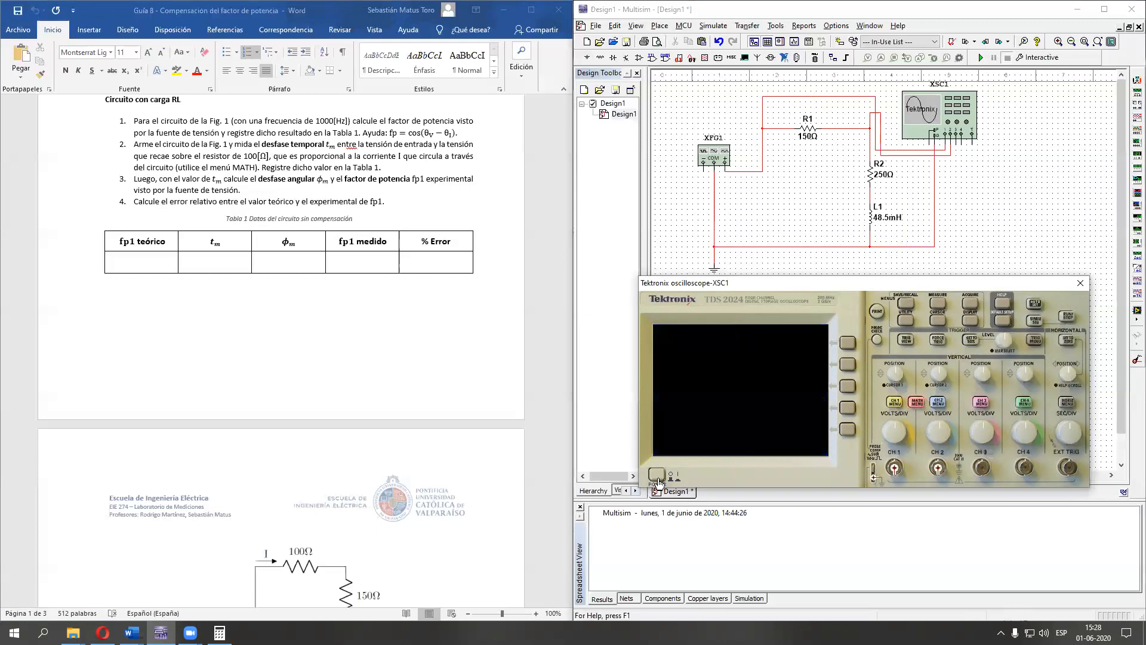
- Power on the Tektronix oscilloscope, run the simulation with the time base at 200 ms per division, and stop it
{"action": "left_click", "coordinate": [657, 477]}
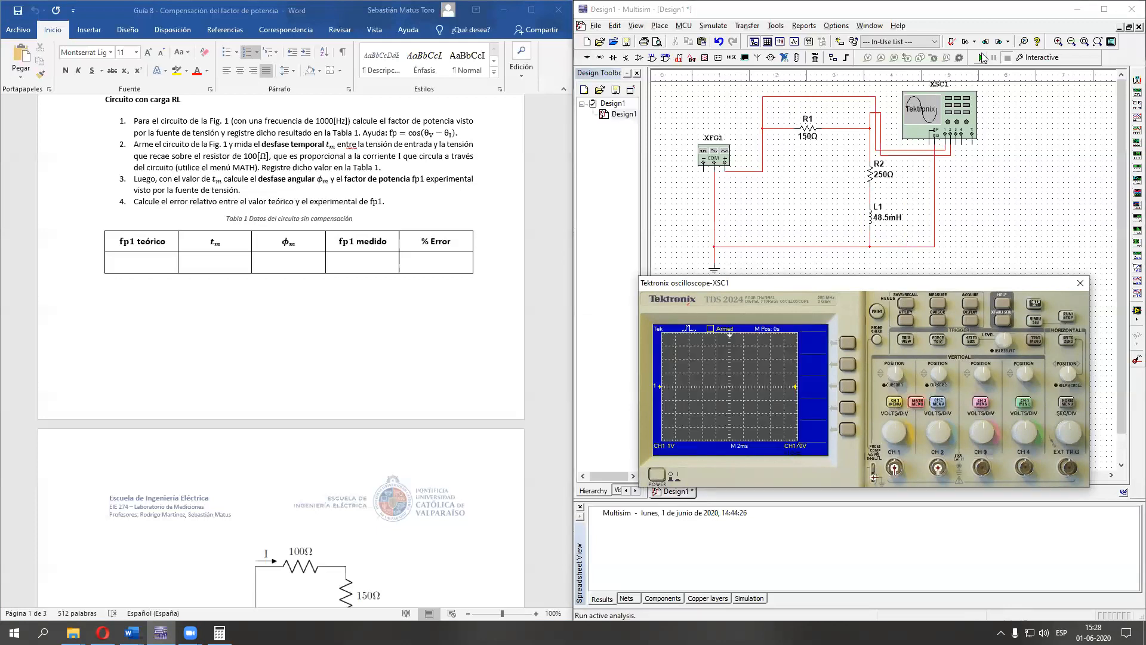
{"action": "left_click", "coordinate": [981, 58]}
{"action": "left_click_drag", "start_coordinate": [1069, 431], "coordinate": [1076, 447]}
{"action": "left_click", "coordinate": [1080, 444]}
{"action": "left_click", "coordinate": [1079, 445]}
{"action": "left_click", "coordinate": [1008, 58]}
- Open function generator XFG1's settings, move them clear of the oscilloscope, and set the frequency to 1000 Hz
{"action": "left_click", "coordinate": [715, 155]}
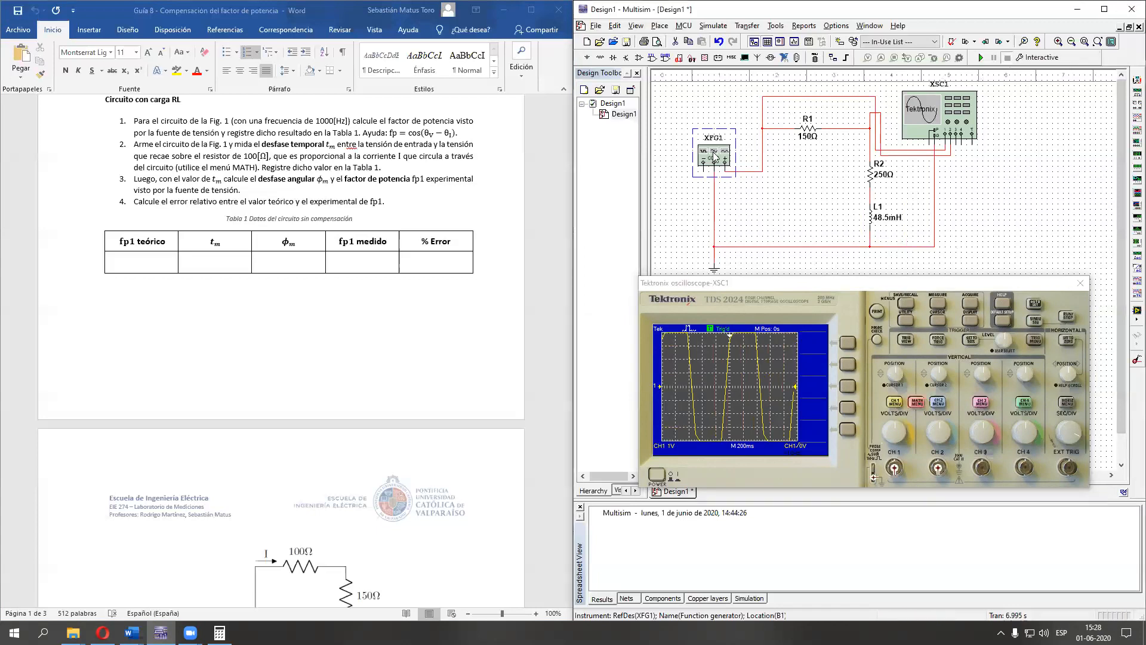
{"action": "double_click", "coordinate": [714, 154]}
{"action": "left_click_drag", "start_coordinate": [838, 251], "coordinate": [618, 148]}
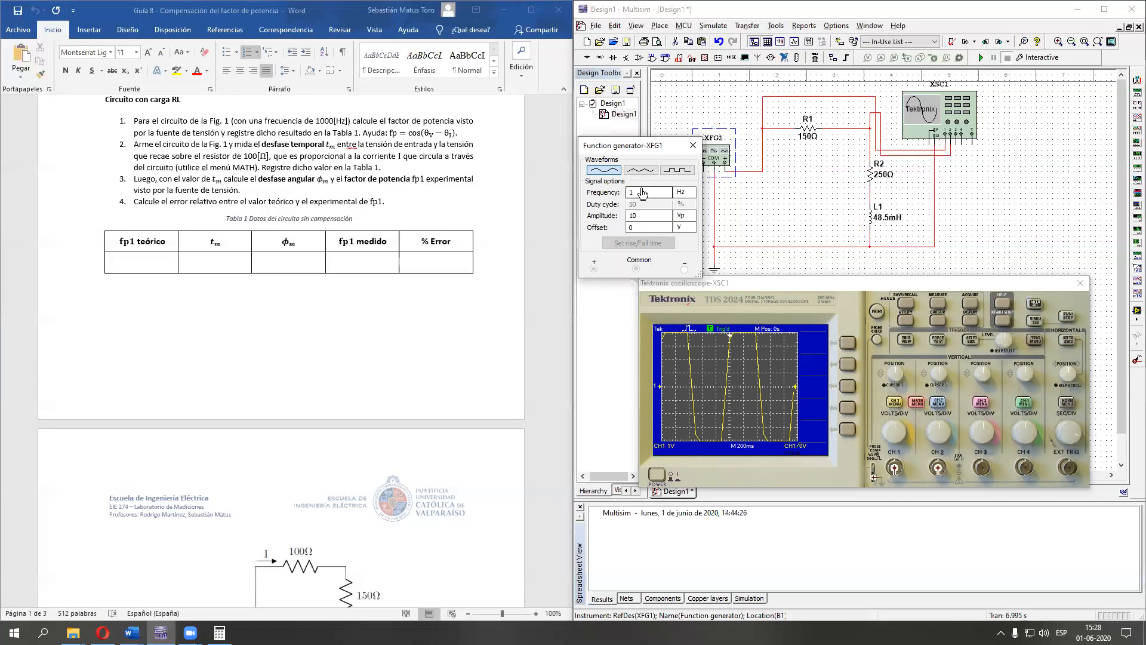
{"action": "left_click", "coordinate": [646, 196]}
{"action": "left_click", "coordinate": [640, 219]}
{"action": "type", "text": "1"}
- Convert the 3 Vrms source value of Fig. 1 to peak voltage in Calculator by computing √2 × 3
{"action": "left_click", "coordinate": [191, 412]}
{"action": "scroll", "coordinate": [233, 364], "scroll_direction": "down", "scroll_amount": 8}
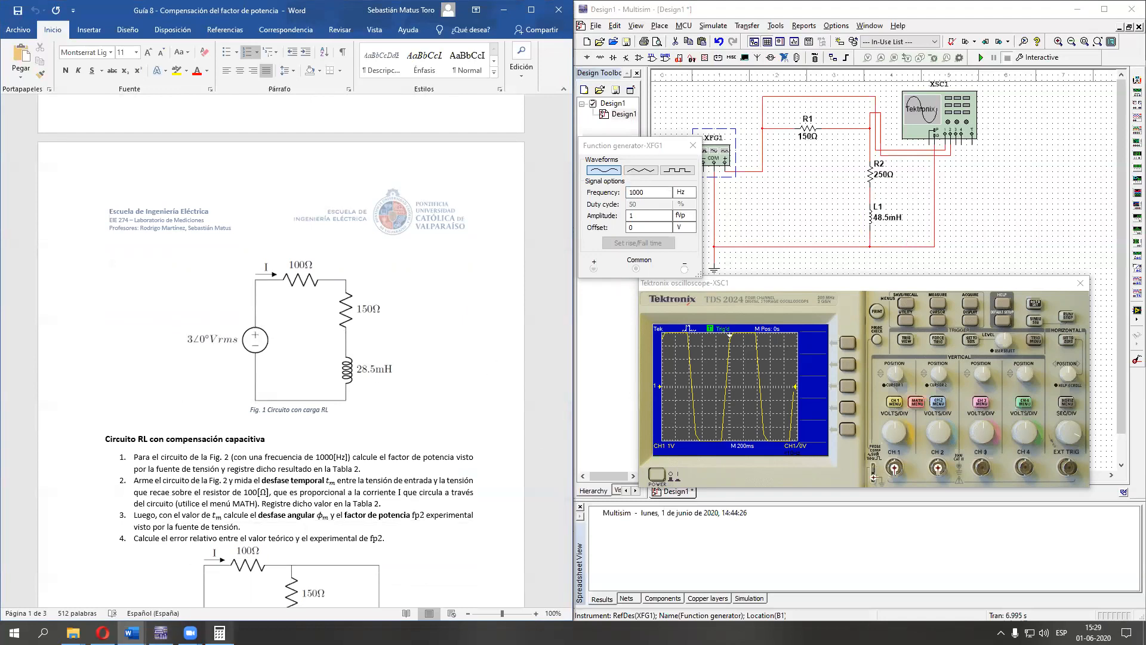
{"action": "left_click", "coordinate": [220, 632]}
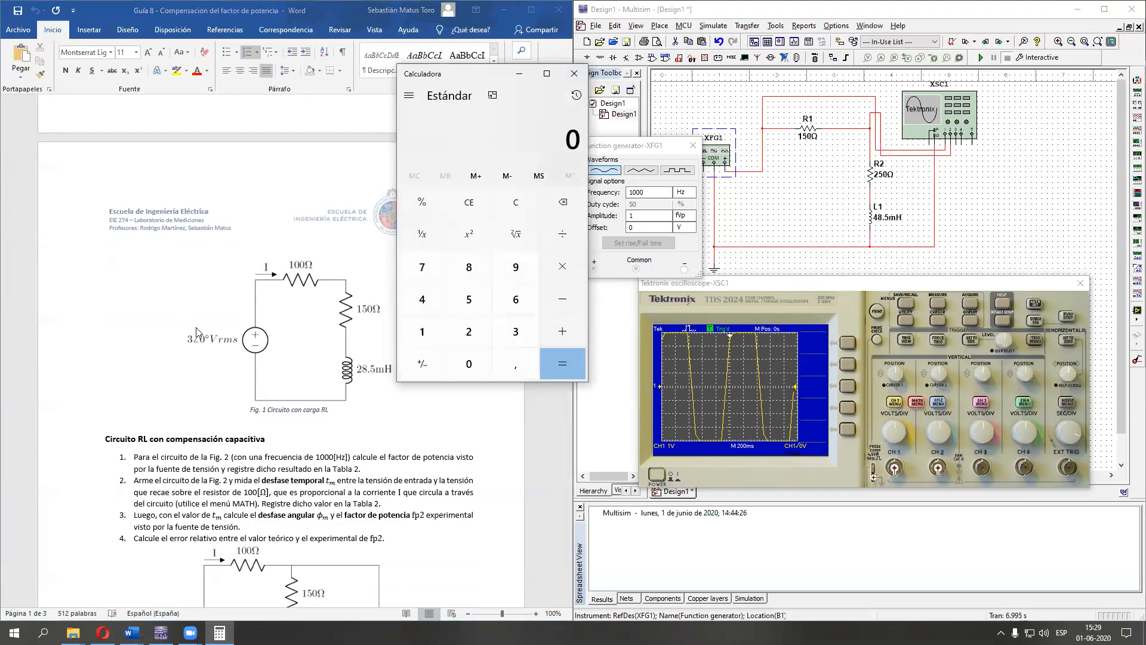
{"action": "left_click", "coordinate": [523, 237]}
{"action": "left_click", "coordinate": [475, 336]}
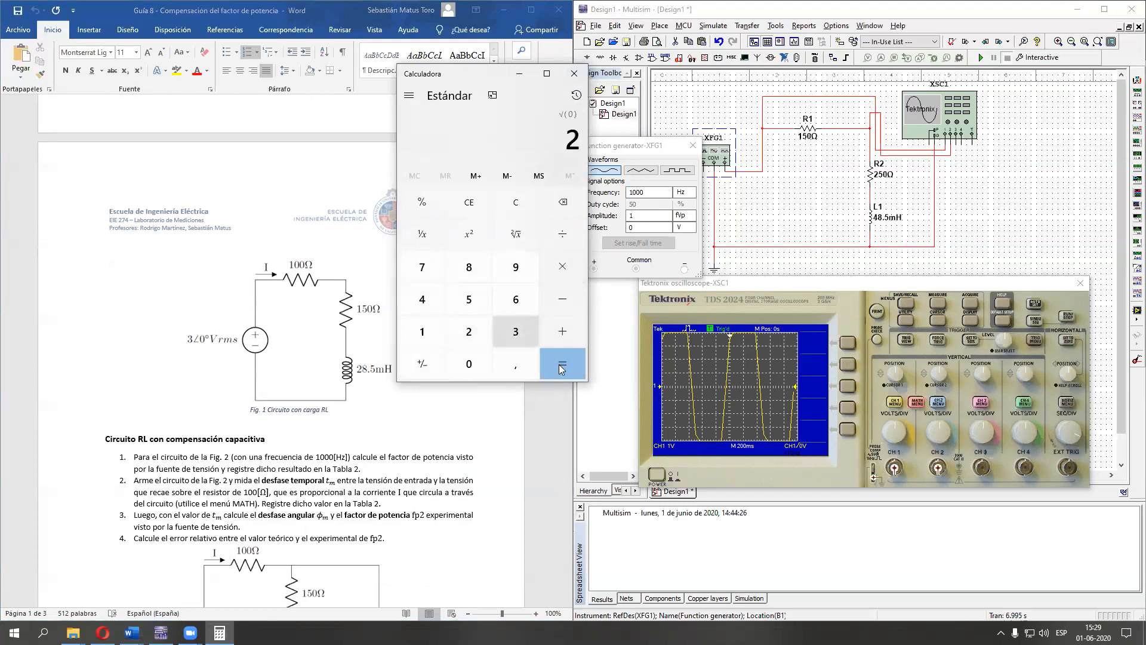
{"action": "left_click", "coordinate": [515, 233]}
{"action": "left_click", "coordinate": [562, 267]}
{"action": "left_click", "coordinate": [515, 331]}
{"action": "left_click", "coordinate": [562, 363]}
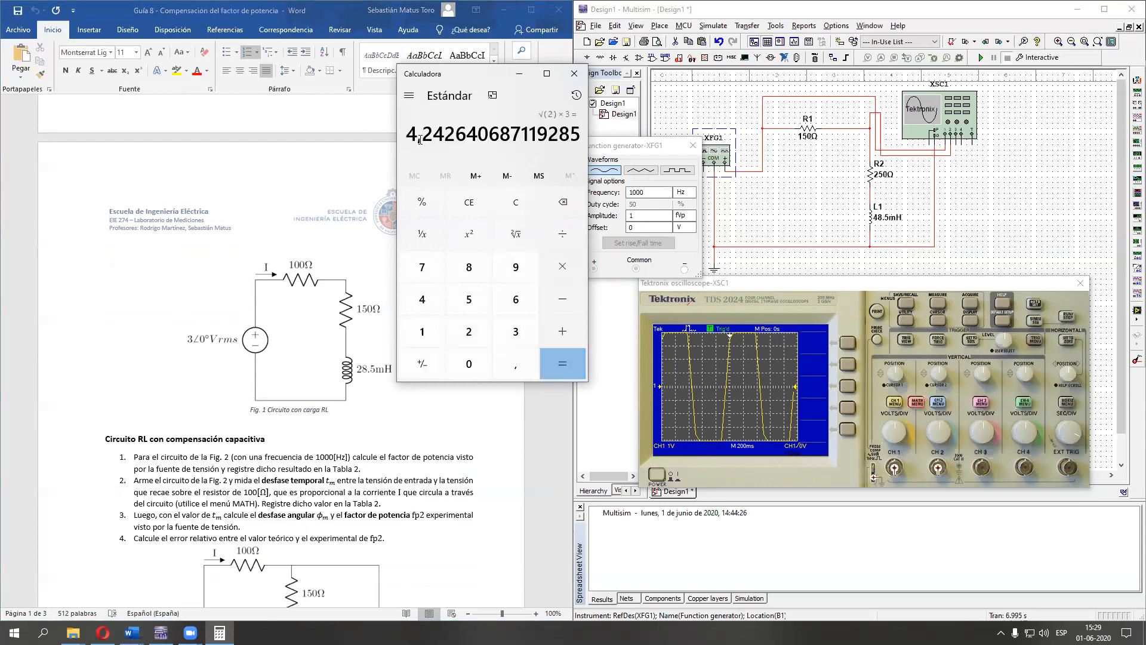
{"action": "left_click_drag", "start_coordinate": [408, 132], "coordinate": [447, 132]}
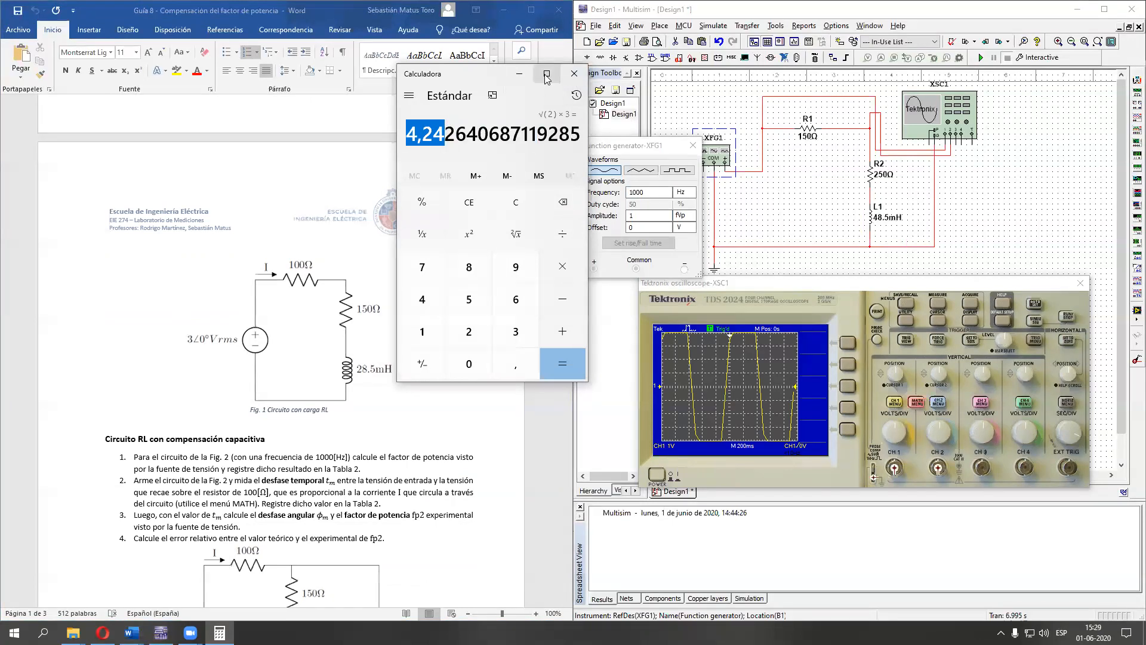
- Switch back to Multisim, set the function generator's amplitude to 4.24 Vp and close its settings
{"action": "left_click", "coordinate": [519, 75]}
{"action": "left_click", "coordinate": [660, 217]}
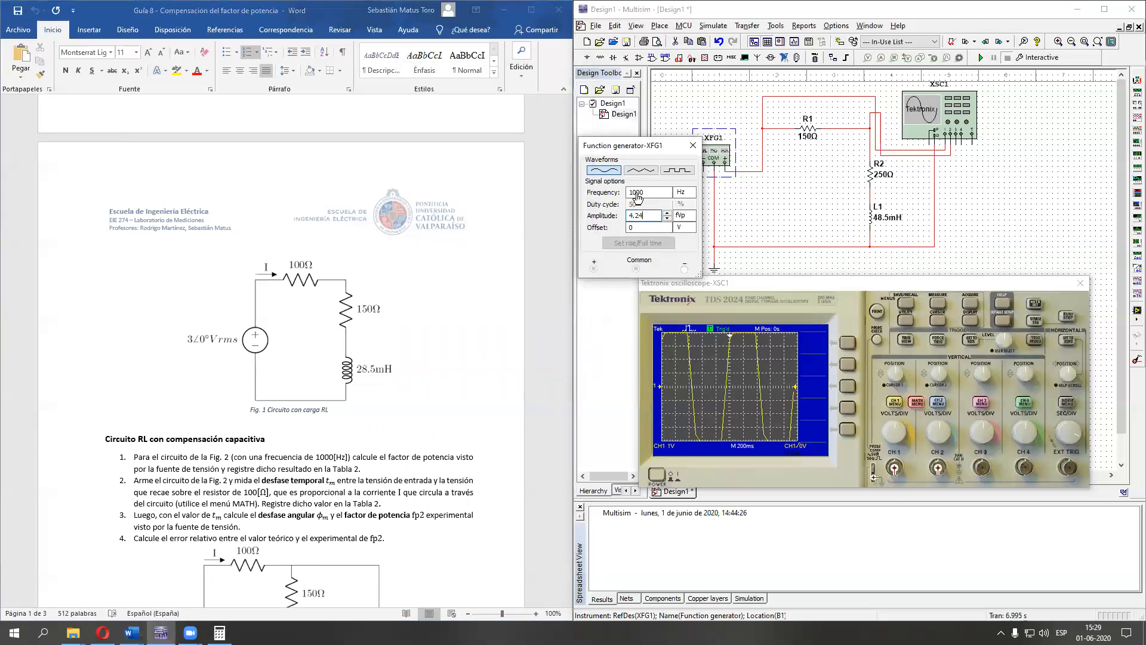
{"action": "left_click", "coordinate": [684, 217]}
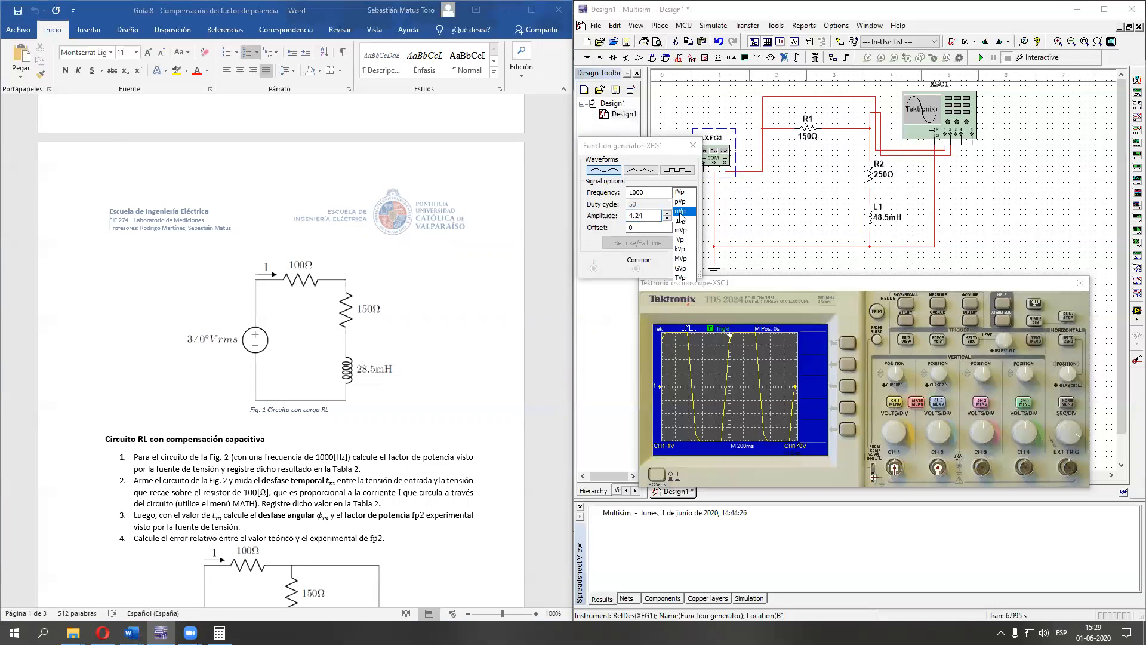
{"action": "left_click", "coordinate": [682, 240]}
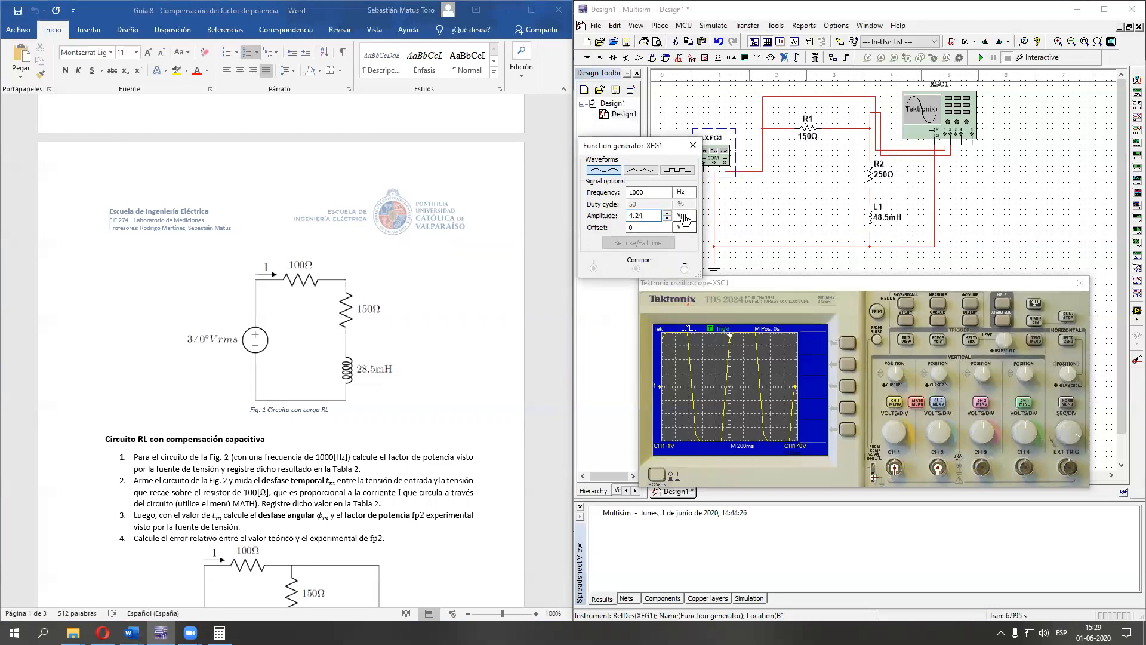
{"action": "left_click", "coordinate": [693, 147]}
{"action": "double_click", "coordinate": [709, 160]}
{"action": "left_click", "coordinate": [693, 145]}
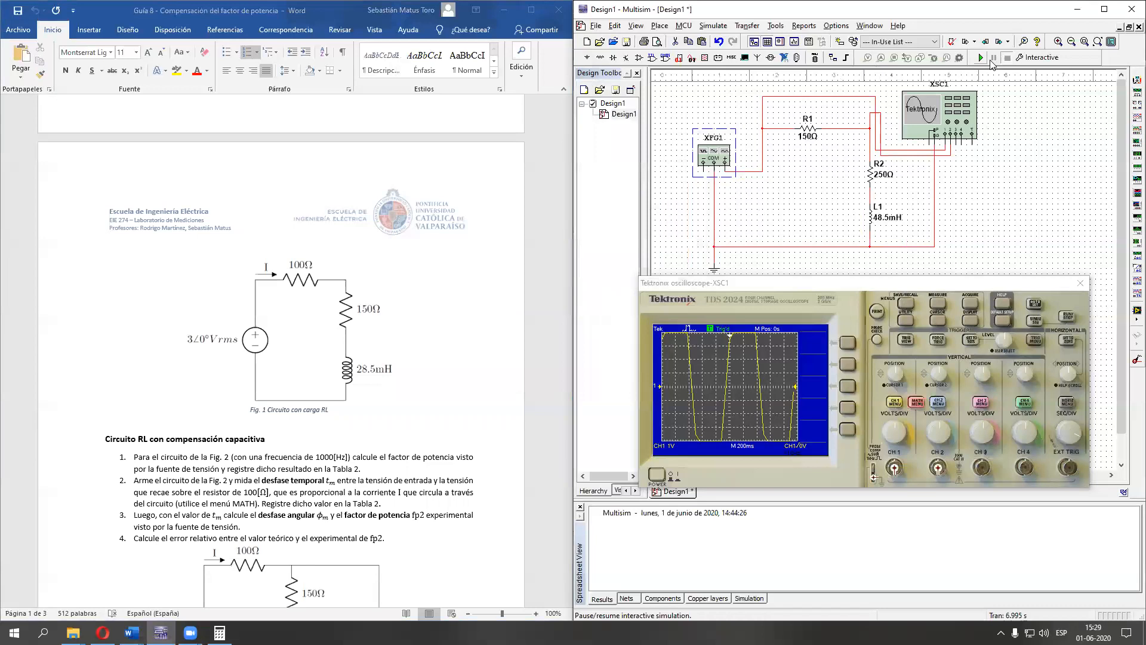
- Run the simulation and scale the oscilloscope to 200 µs per division, with channels 1 and 2 shown at 2 V per division
{"action": "left_click", "coordinate": [982, 58]}
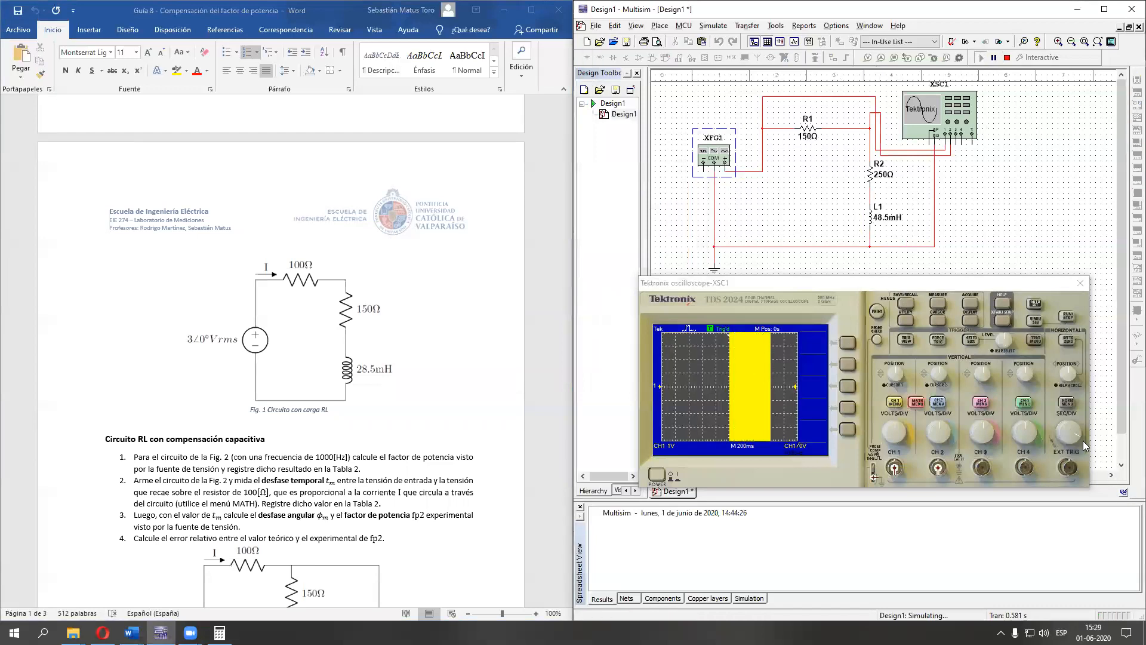
{"action": "mouse_move", "coordinate": [1077, 436]}
{"action": "left_mouse_down"}
{"action": "mouse_move", "coordinate": [1067, 426]}
{"action": "mouse_move", "coordinate": [1063, 442]}
{"action": "mouse_move", "coordinate": [1074, 423]}
{"action": "mouse_move", "coordinate": [1055, 420]}
{"action": "mouse_move", "coordinate": [1072, 449]}
{"action": "left_mouse_up"}
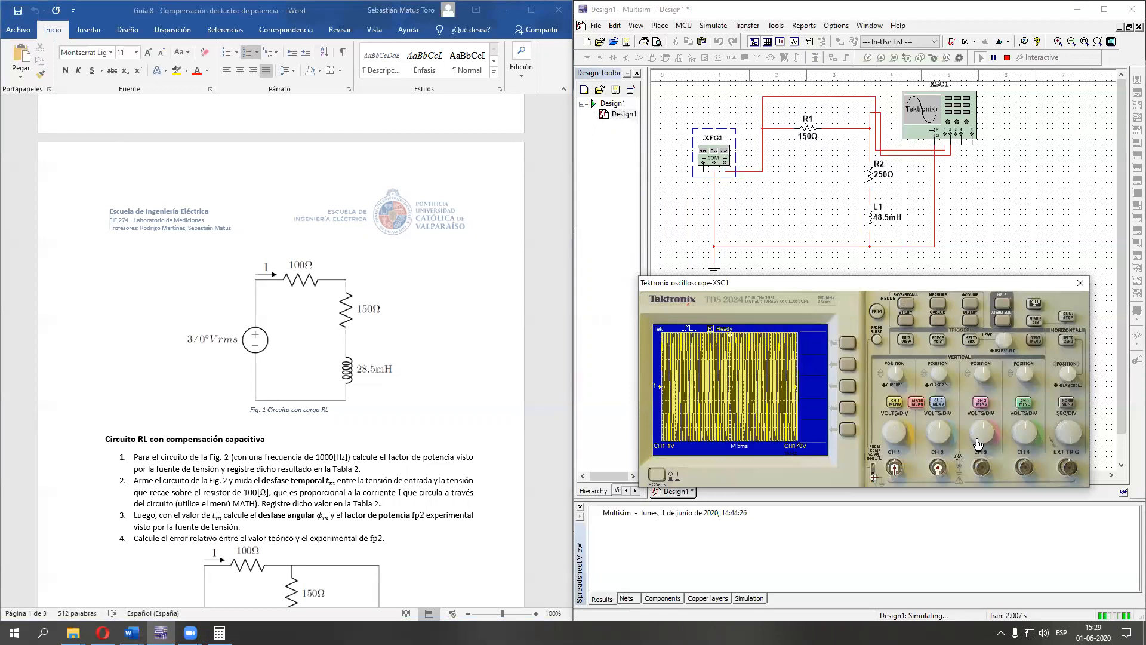
{"action": "left_click_drag", "start_coordinate": [895, 430], "coordinate": [898, 430]}
{"action": "left_click_drag", "start_coordinate": [1059, 433], "coordinate": [1076, 441]}
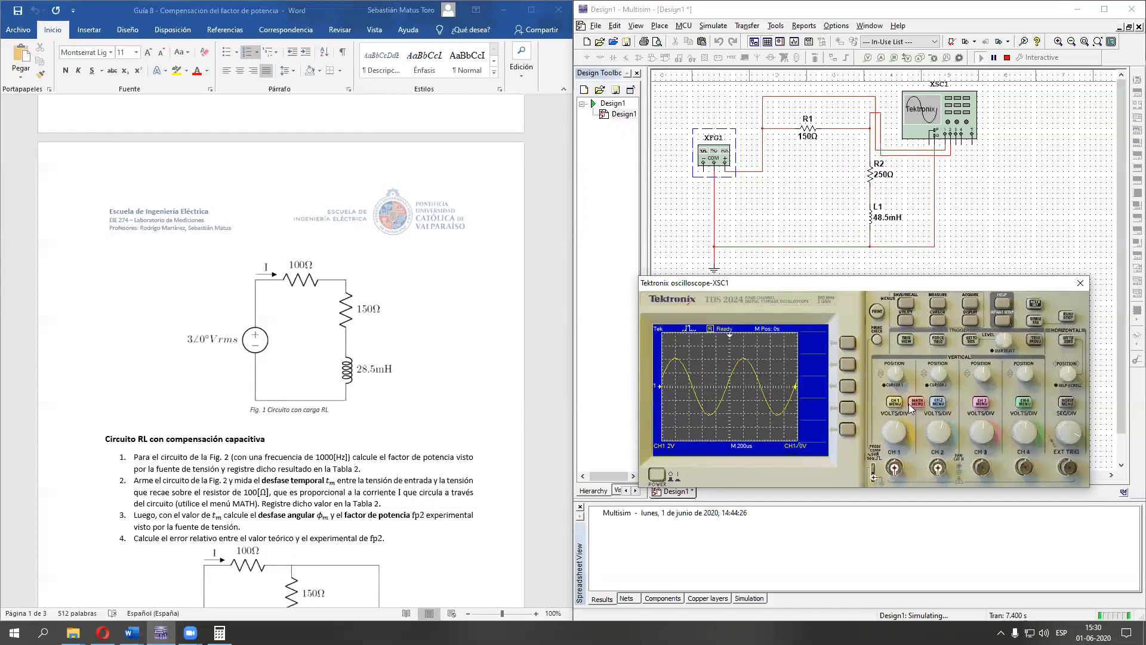
{"action": "left_click", "coordinate": [940, 403]}
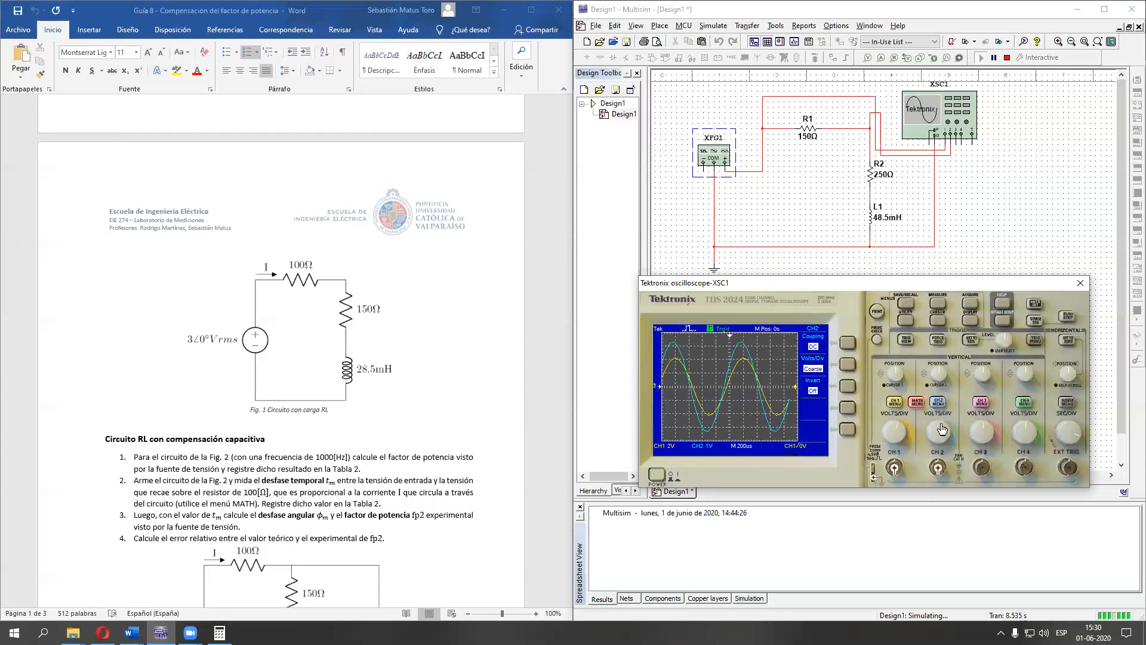
{"action": "left_click", "coordinate": [942, 431]}
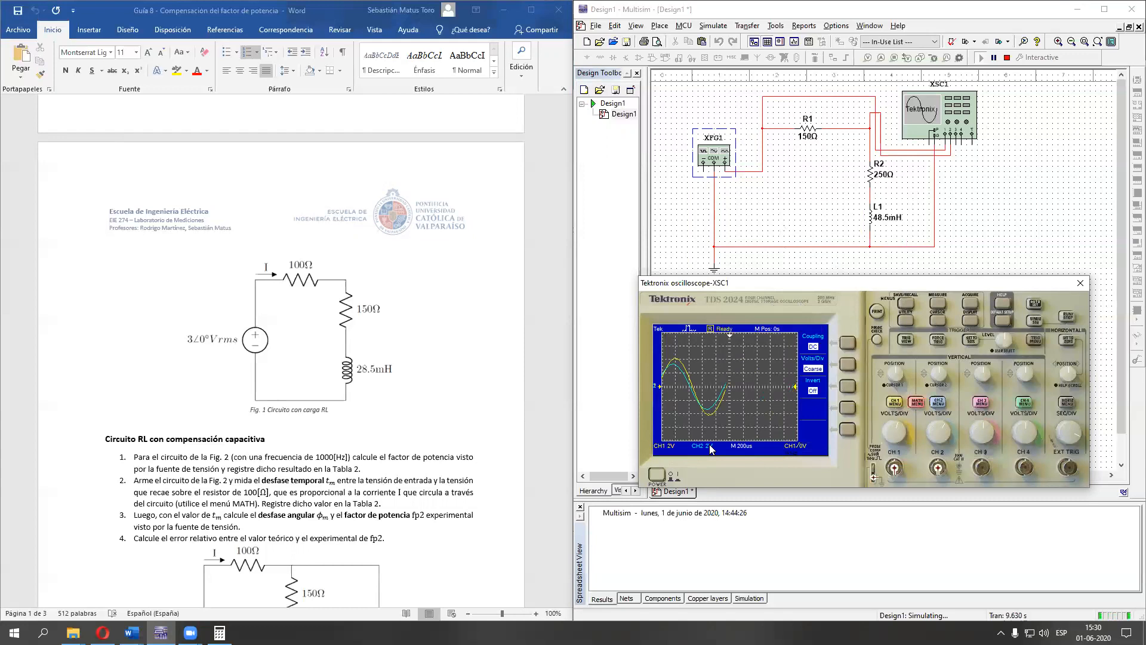
- Hide channel 2 on the oscilloscope and display the math trace CH1-CH2
{"action": "left_click", "coordinate": [935, 403]}
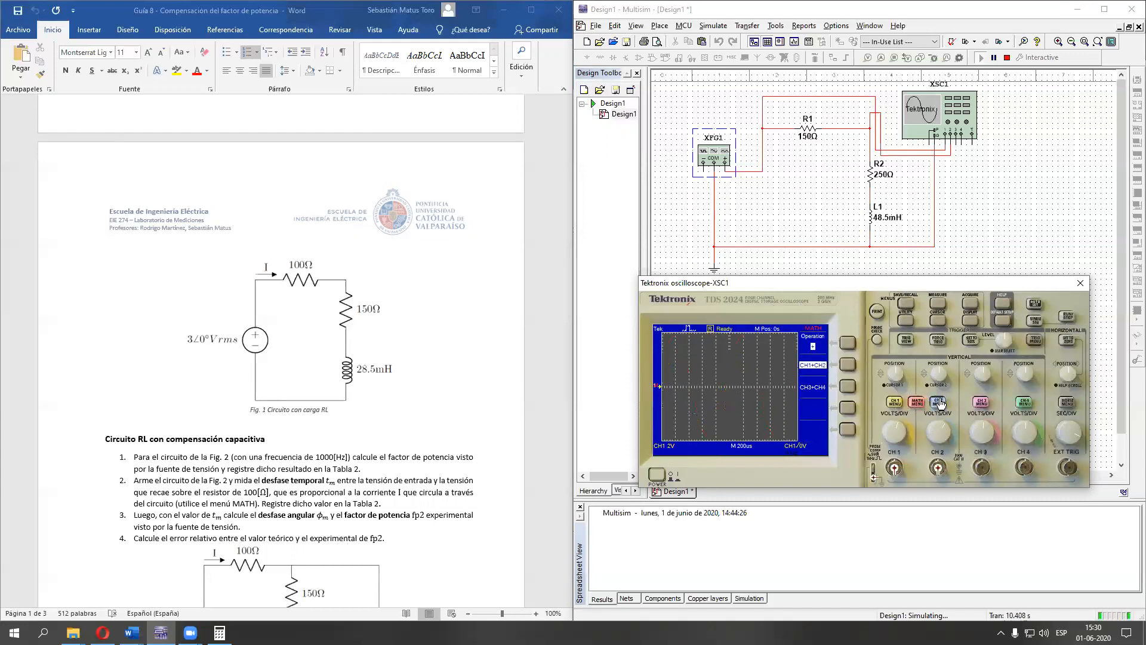
{"action": "left_click", "coordinate": [937, 403]}
{"action": "left_click", "coordinate": [937, 403]}
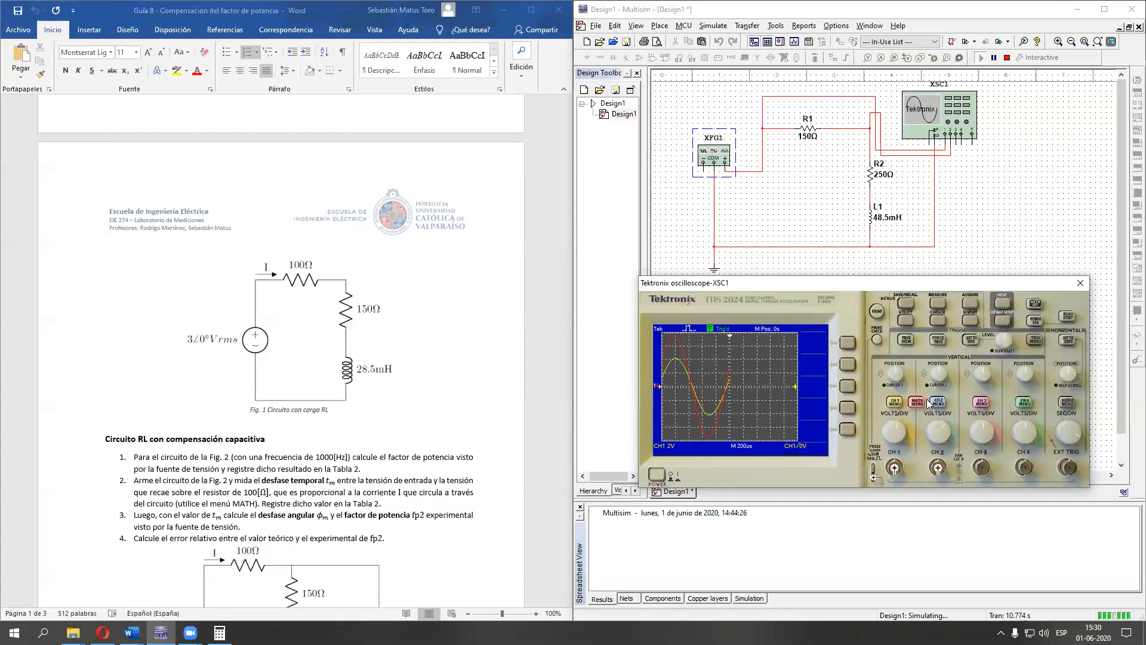
{"action": "left_click", "coordinate": [916, 403]}
{"action": "left_click", "coordinate": [847, 344]}
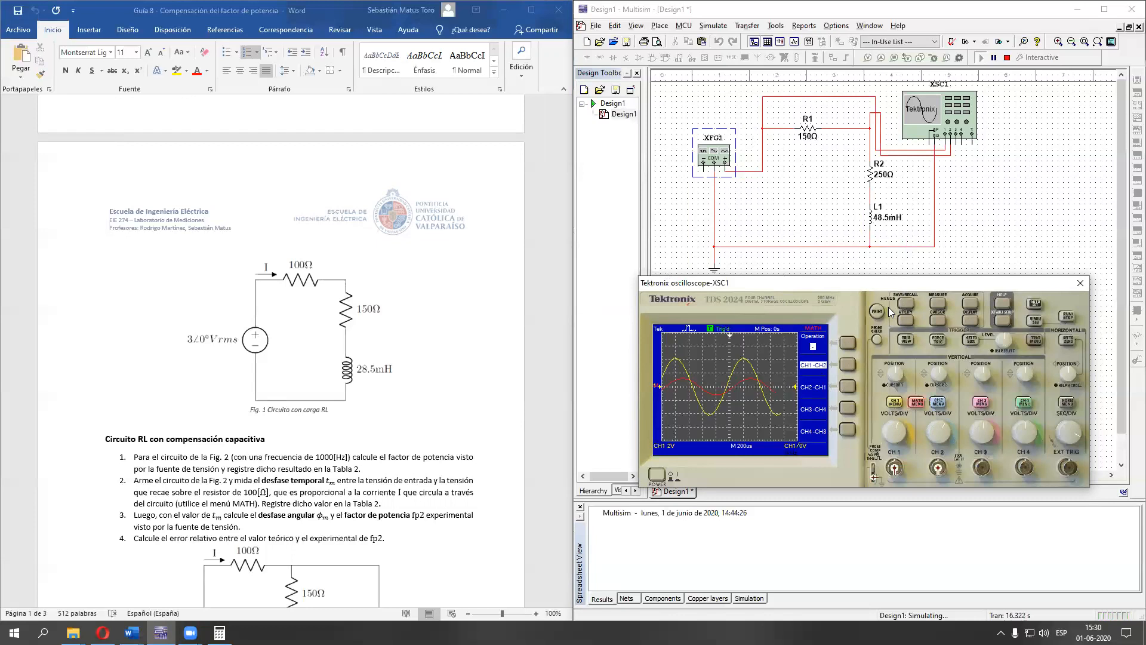
- Enable time cursors on the oscilloscope, placing cursor 1 at the CH1 peak, 200 µs, and cursor 2 at the math trace peak, 320 µs
{"action": "left_click", "coordinate": [939, 321]}
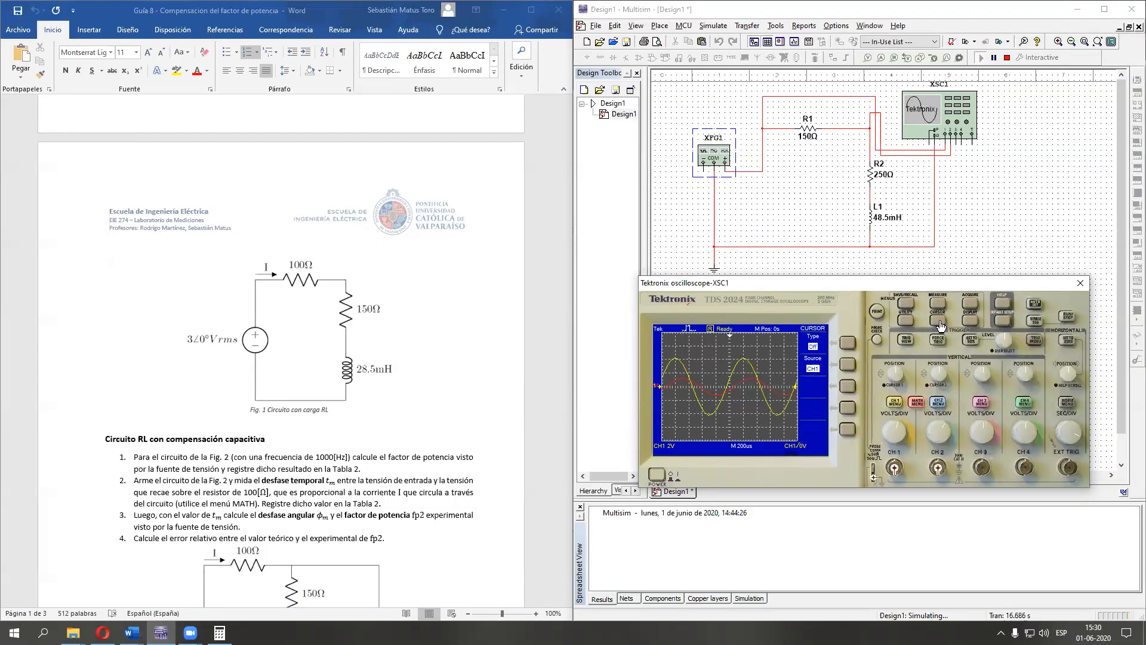
{"action": "left_click", "coordinate": [846, 344]}
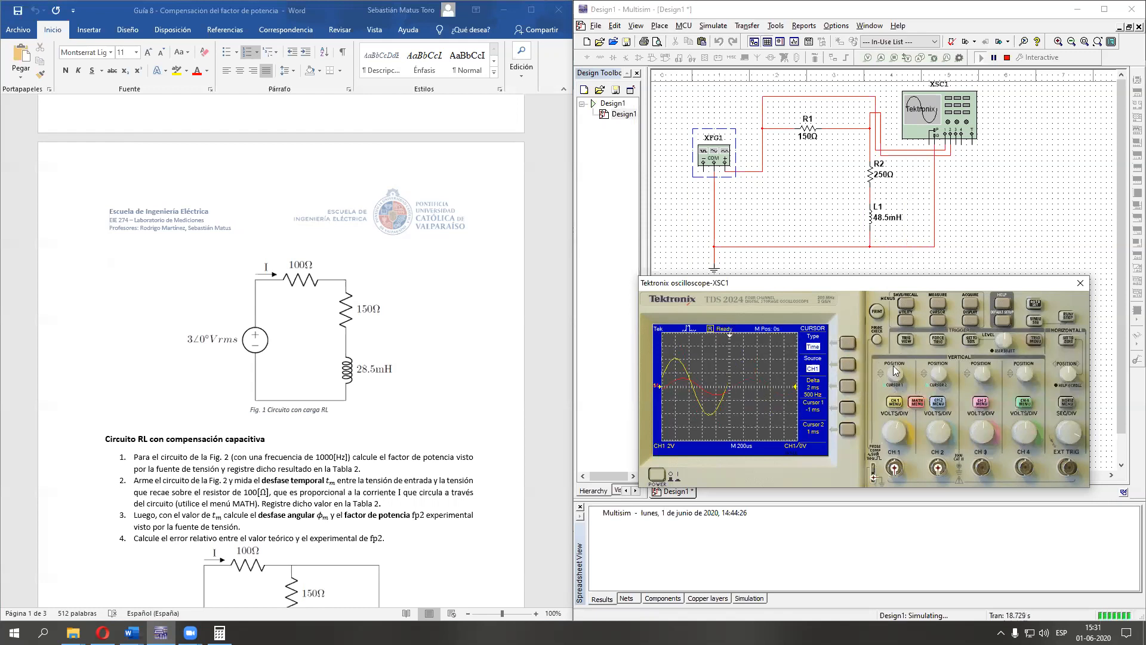
{"action": "mouse_move", "coordinate": [897, 373]}
{"action": "left_mouse_down"}
{"action": "mouse_move", "coordinate": [881, 383]}
{"action": "mouse_move", "coordinate": [886, 367]}
{"action": "mouse_move", "coordinate": [892, 387]}
{"action": "mouse_move", "coordinate": [899, 369]}
{"action": "left_mouse_up"}
{"action": "mouse_move", "coordinate": [933, 377]}
{"action": "left_mouse_down"}
{"action": "mouse_move", "coordinate": [946, 380]}
{"action": "mouse_move", "coordinate": [934, 382]}
{"action": "mouse_move", "coordinate": [937, 371]}
{"action": "left_mouse_up"}
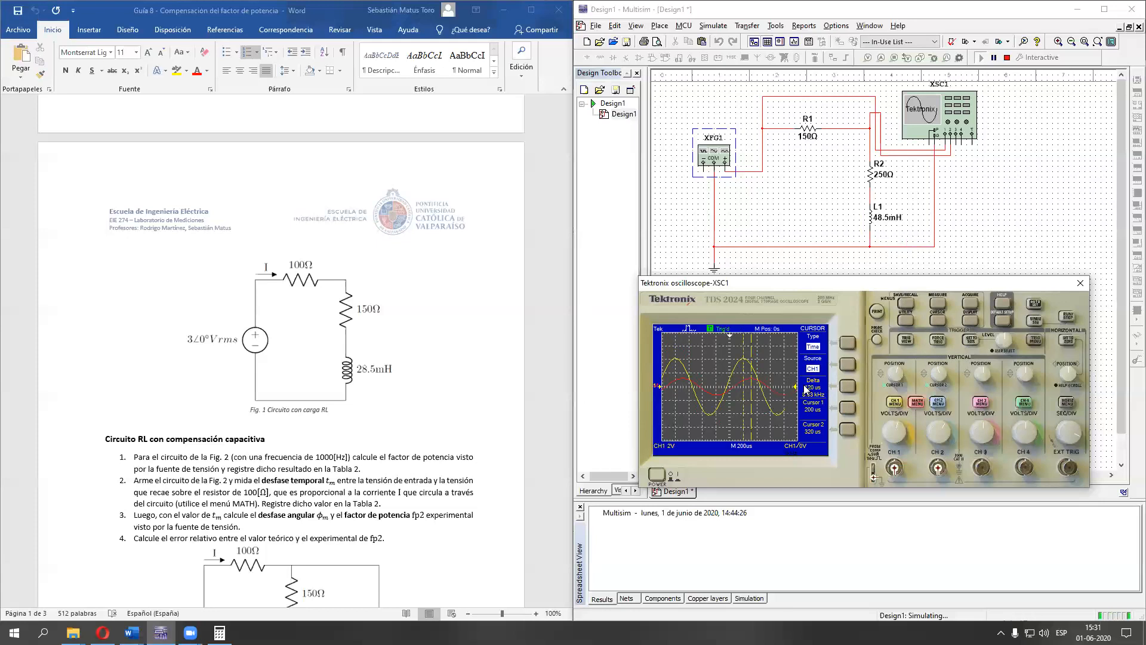
- Examine the phase angle formula relating Δt, T and φ in the lab guide's closing note
{"action": "left_click", "coordinate": [356, 466]}
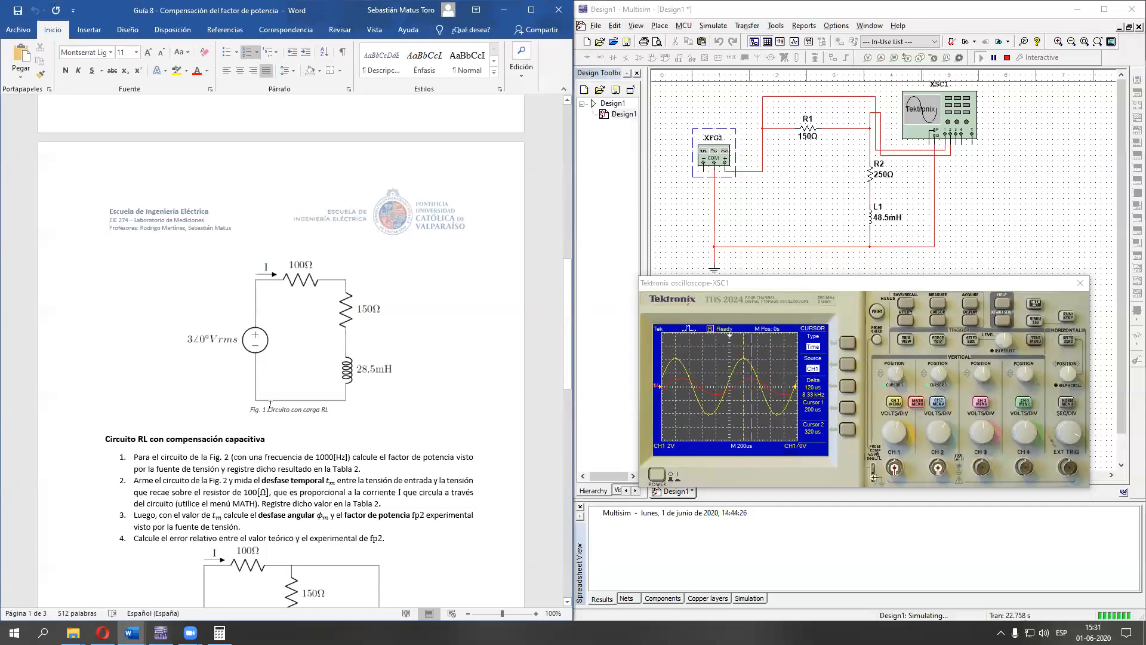
{"action": "scroll", "coordinate": [267, 388], "scroll_direction": "down", "scroll_amount": 12}
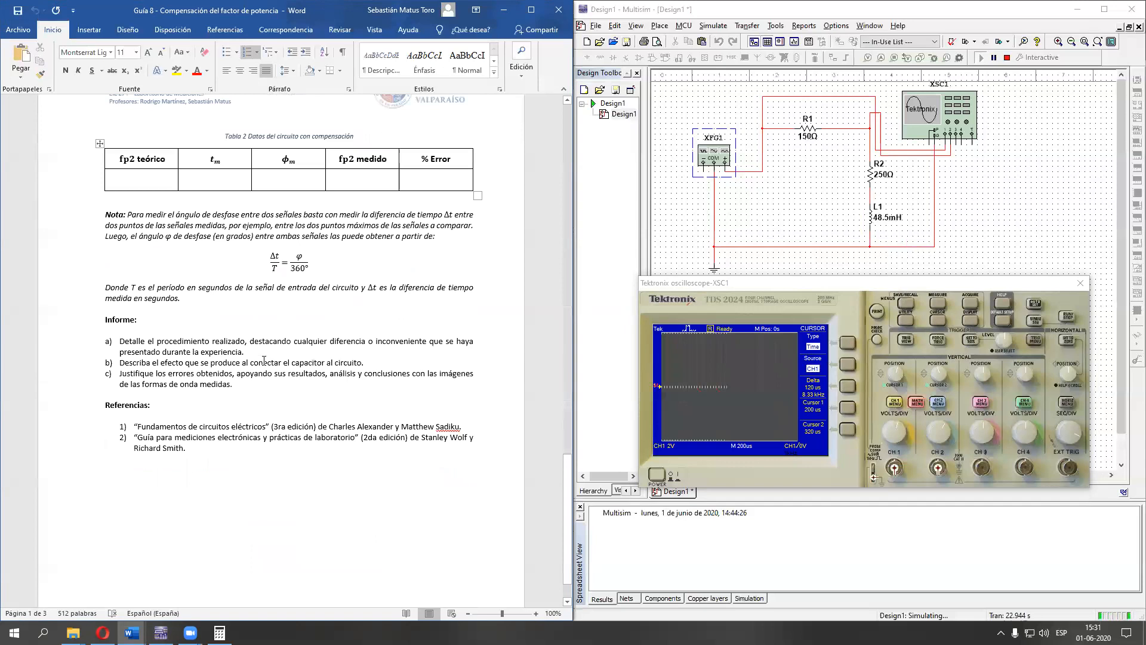
{"action": "scroll", "coordinate": [264, 360], "scroll_direction": "down", "scroll_amount": 1}
{"action": "left_click", "coordinate": [293, 225]}
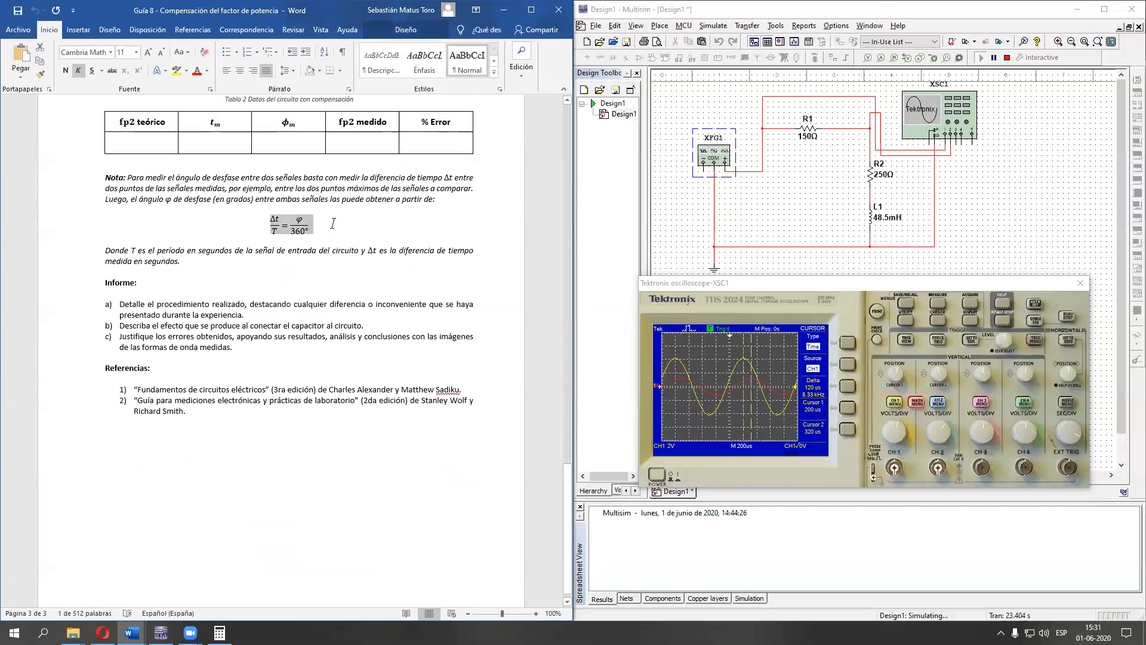
{"action": "left_click", "coordinate": [269, 220]}
{"action": "left_click", "coordinate": [271, 218]}
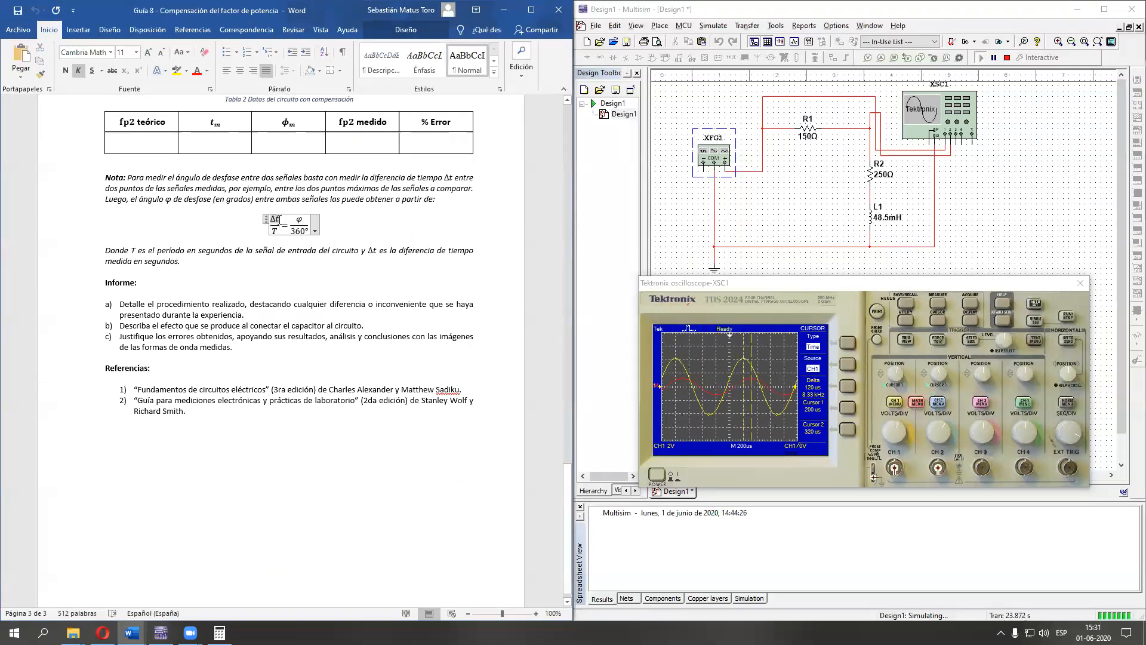
{"action": "left_click", "coordinate": [354, 222]}
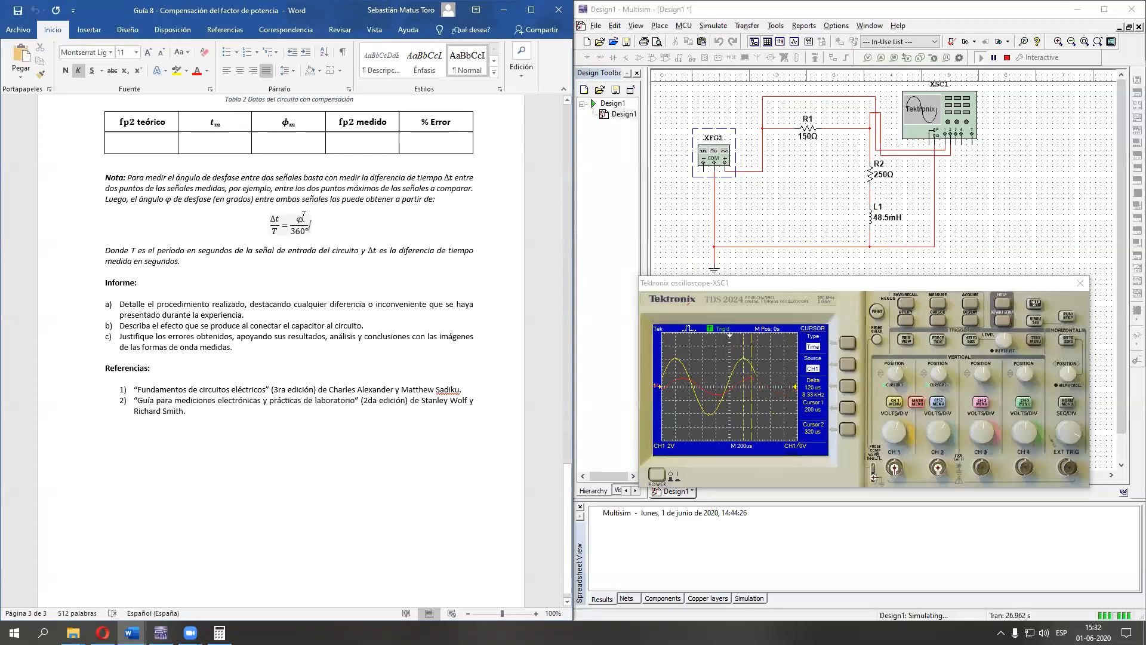
- Enter 0.73 as the measured power factor (fp1 medido) in the lab guide's Table 1
{"action": "scroll", "coordinate": [230, 336], "scroll_direction": "up", "scroll_amount": 10}
{"action": "scroll", "coordinate": [229, 337], "scroll_direction": "up", "scroll_amount": 12}
{"action": "left_click", "coordinate": [363, 348]}
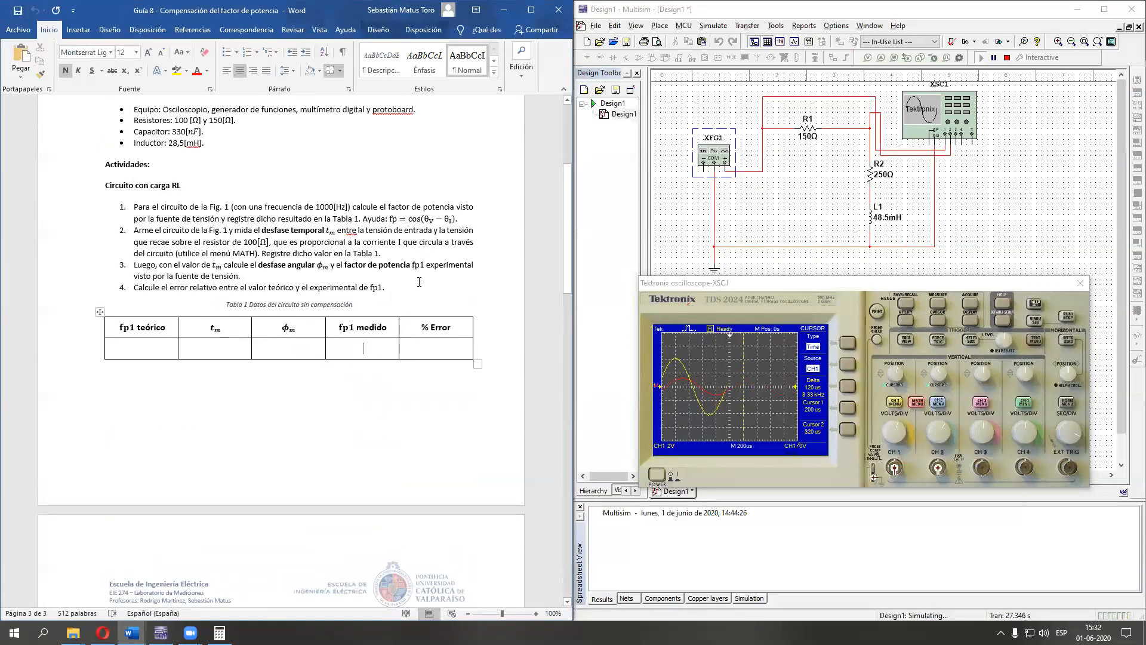
{"action": "type", "text": "0.1"}
{"action": "key", "text": "BackSpace"}
{"action": "type", "text": "73"}
- Enter 43.2 for the phase angle φm and 120 us for the time shift tm in Table 1
{"action": "left_click", "coordinate": [295, 339]}
{"action": "type", "text": "43.2"}
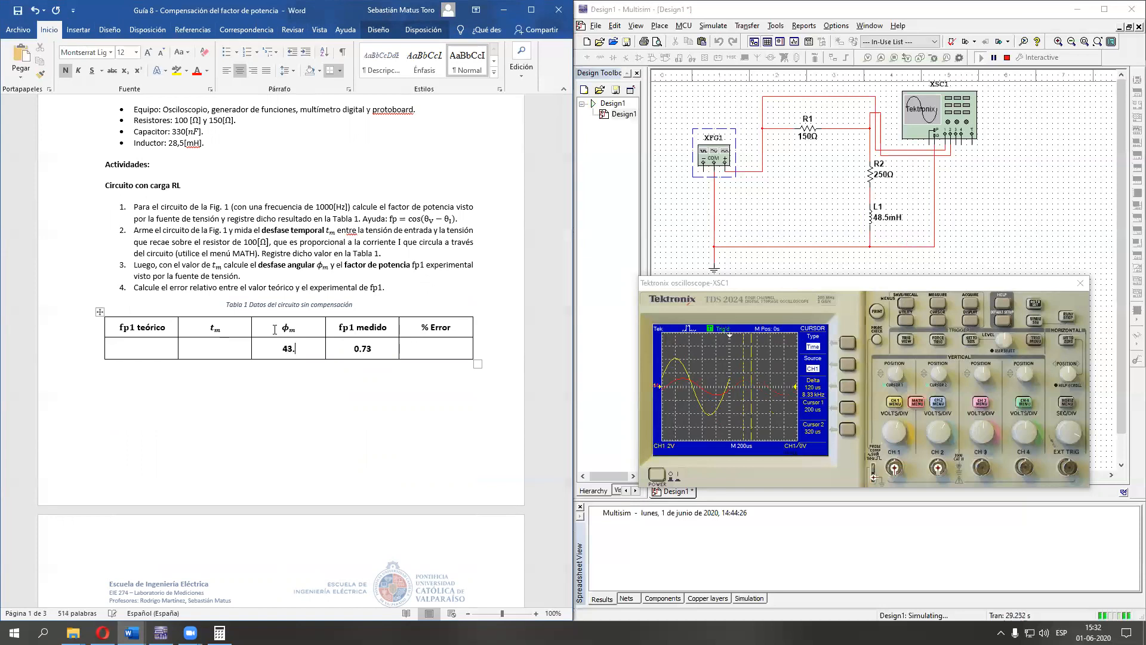
{"action": "left_click", "coordinate": [213, 342]}
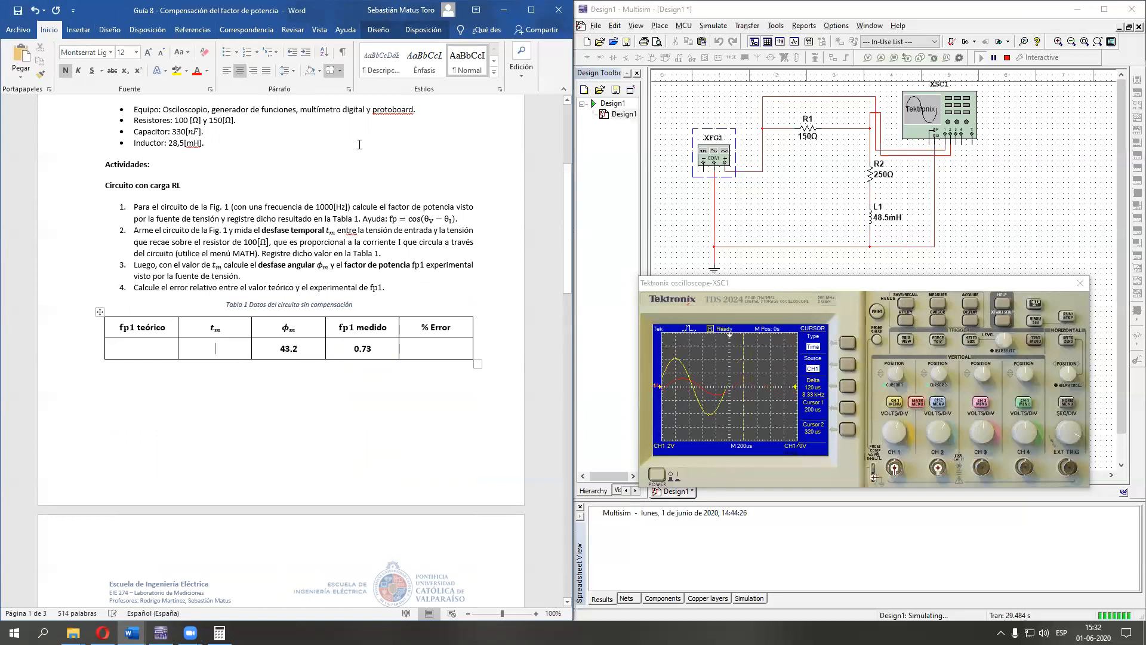
{"action": "type", "text": "120"}
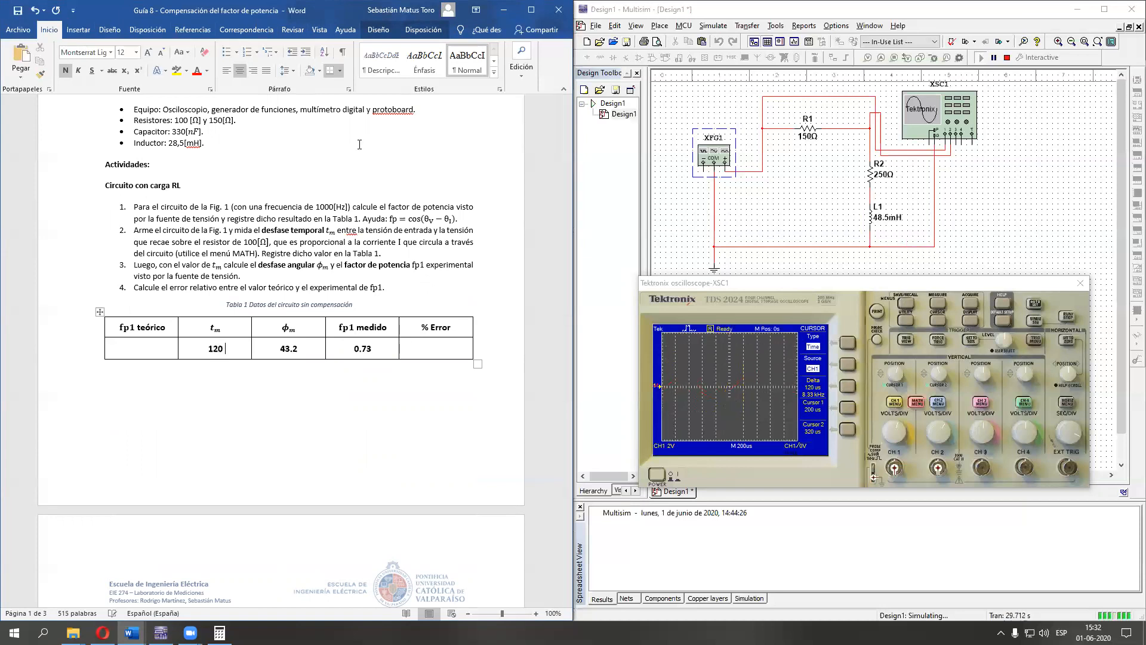
{"action": "type", "text": " us"}
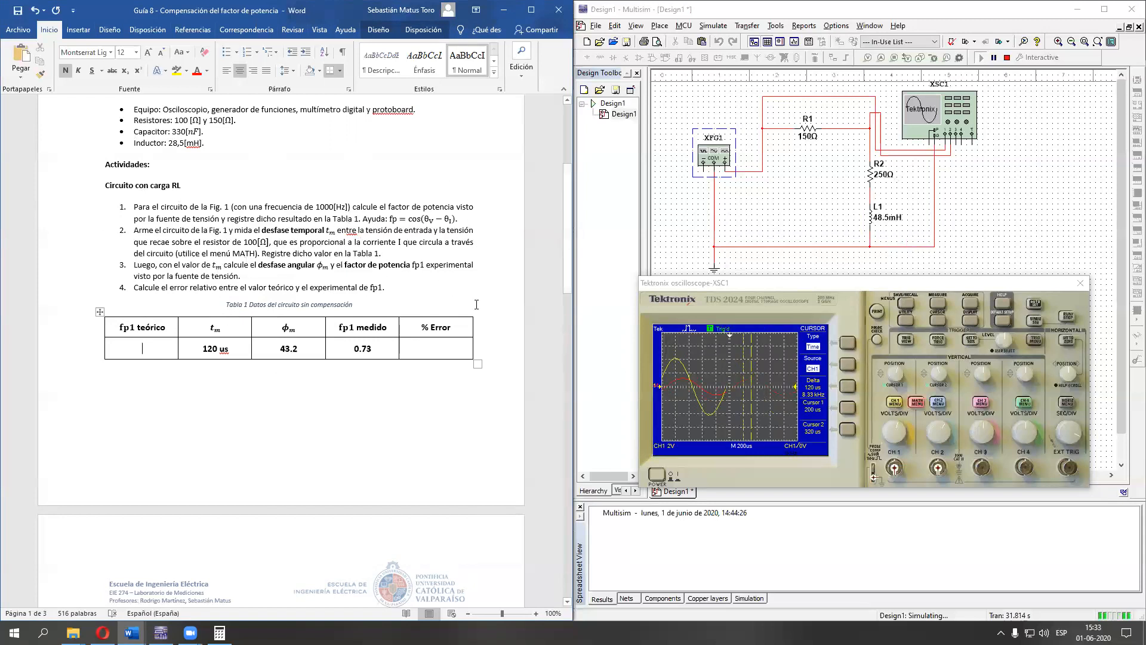
- Examine the Fig. 2 circuit and instructions for the RL circuit with capacitive compensation in the lab guide
{"action": "left_click_drag", "start_coordinate": [353, 351], "coordinate": [377, 350]}
{"action": "left_click", "coordinate": [377, 350]}
{"action": "scroll", "coordinate": [368, 342], "scroll_direction": "down", "scroll_amount": 9}
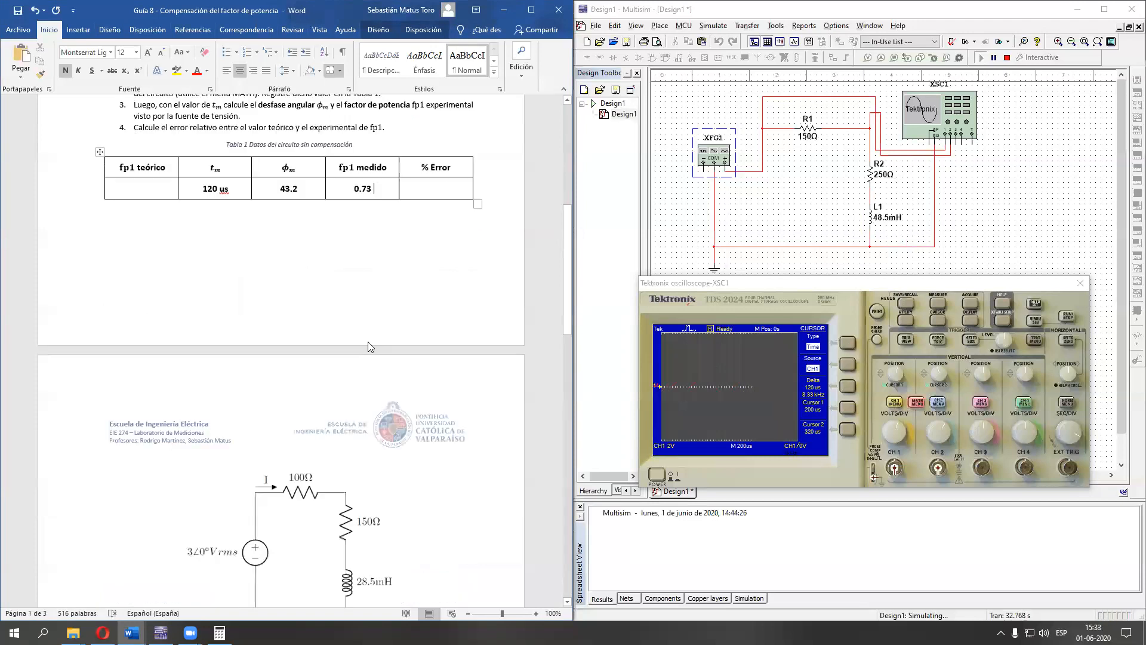
{"action": "scroll", "coordinate": [367, 341], "scroll_direction": "down", "scroll_amount": 3}
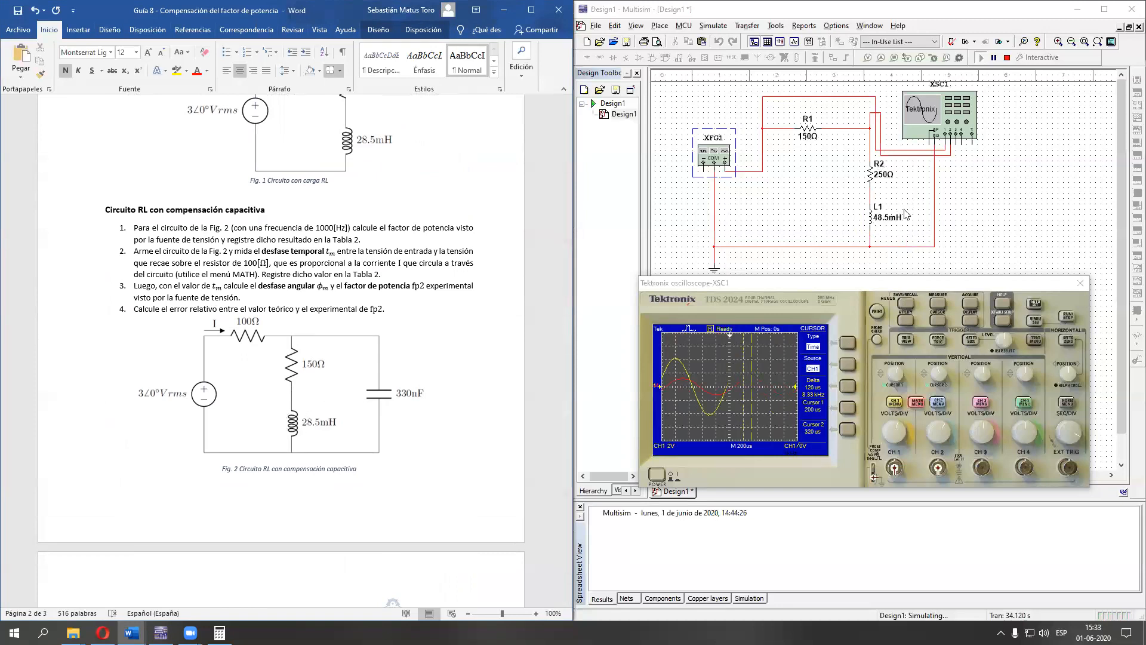
- Stop the simulation, move the oscilloscope farther from the RL branch, and delete its channel wires
{"action": "left_click", "coordinate": [1007, 58]}
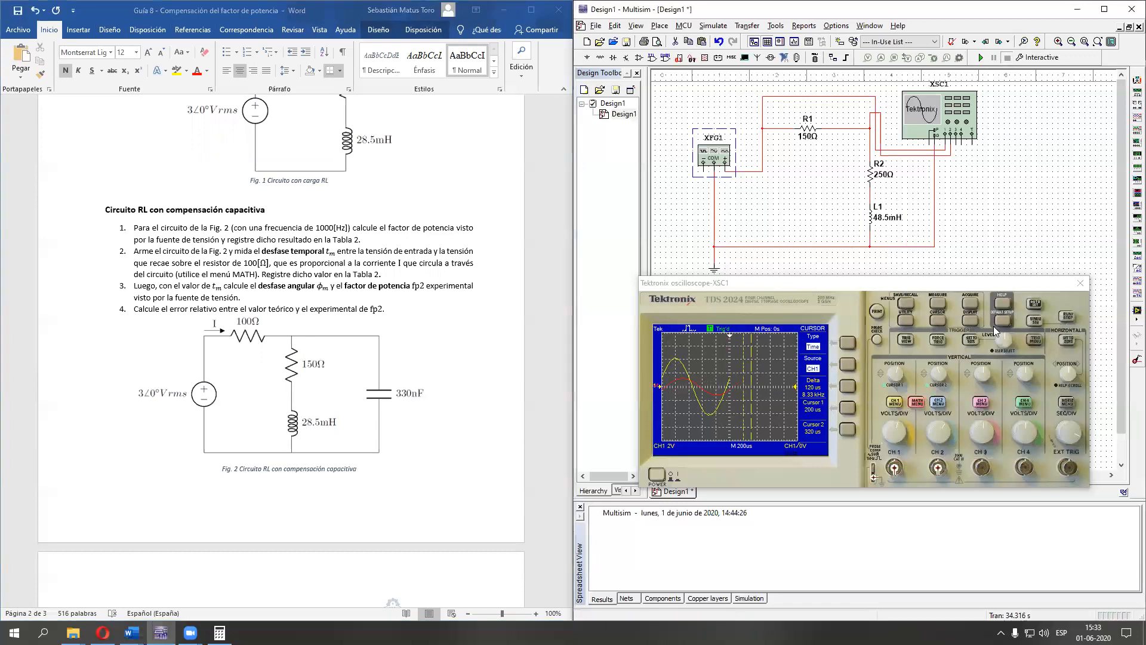
{"action": "left_click", "coordinate": [969, 113]}
{"action": "left_click_drag", "start_coordinate": [969, 113], "coordinate": [1044, 118]}
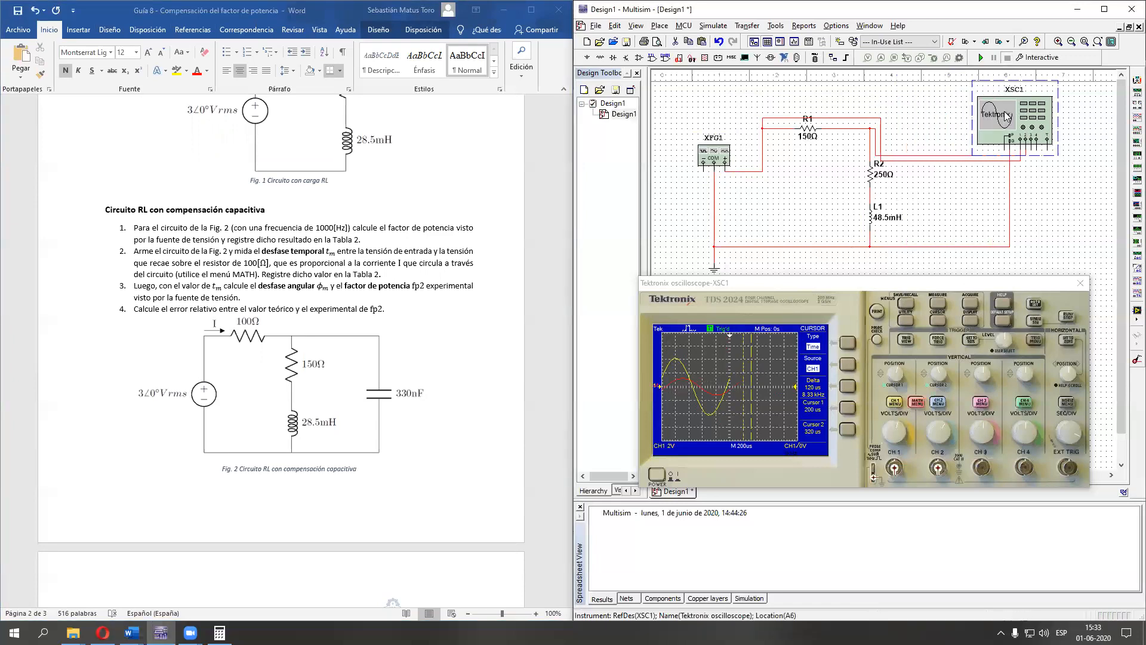
{"action": "left_click", "coordinate": [940, 159]}
{"action": "key", "text": "Delete"}
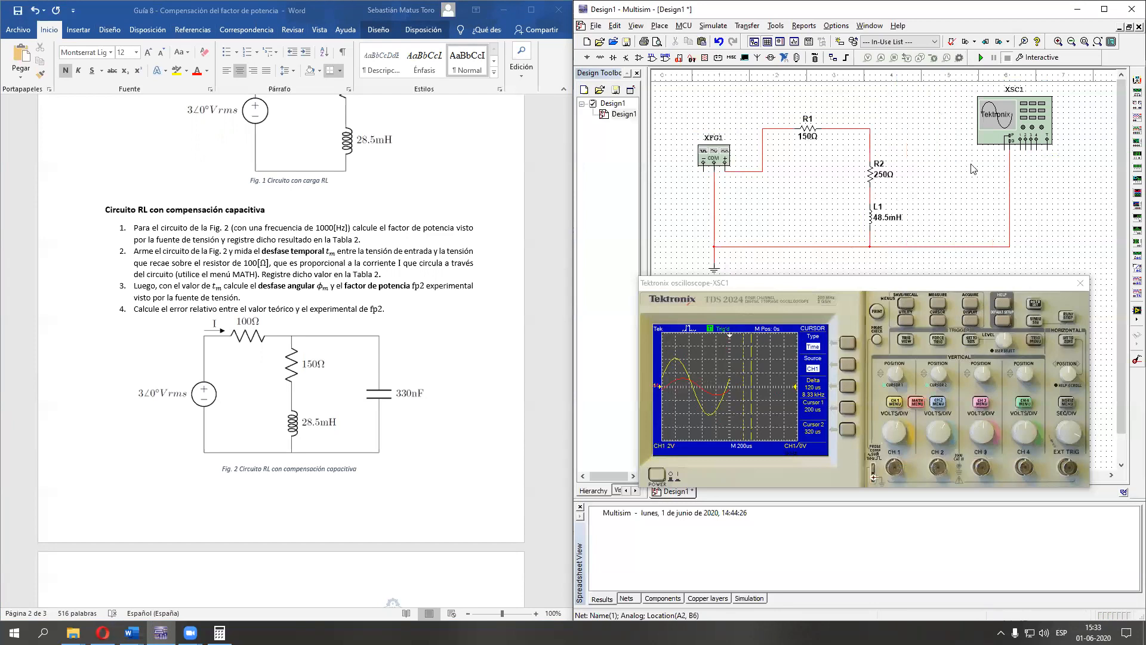
- Place a 1 µF capacitor from the Basic group beside the R2–L1 branch
{"action": "left_click", "coordinate": [586, 58]}
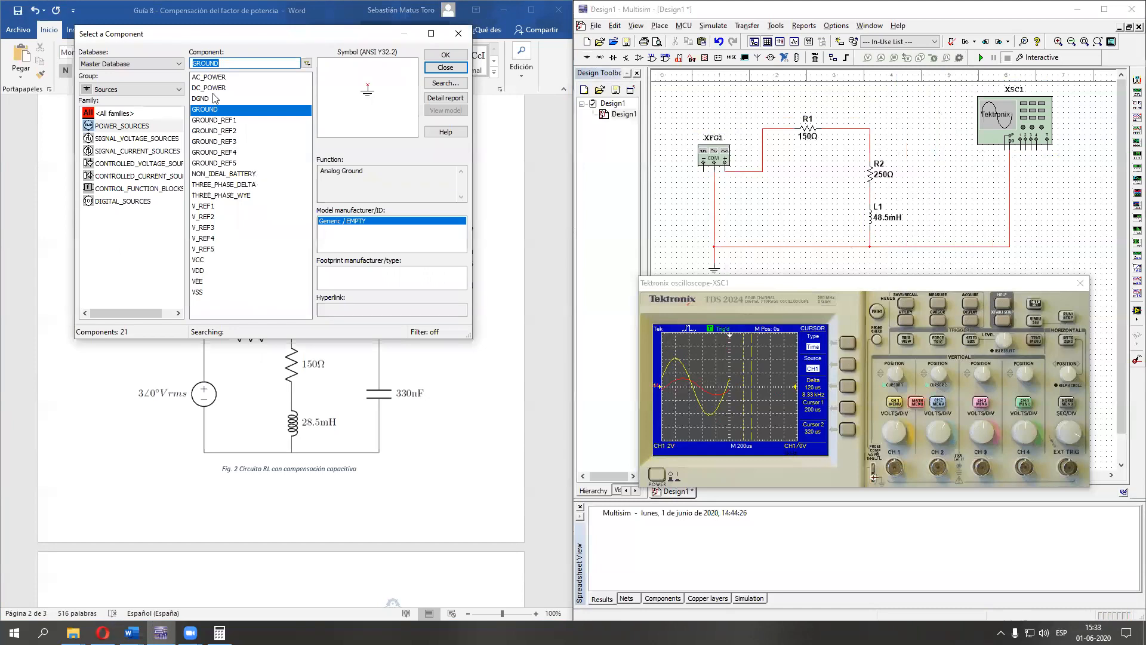
{"action": "left_click", "coordinate": [128, 88]}
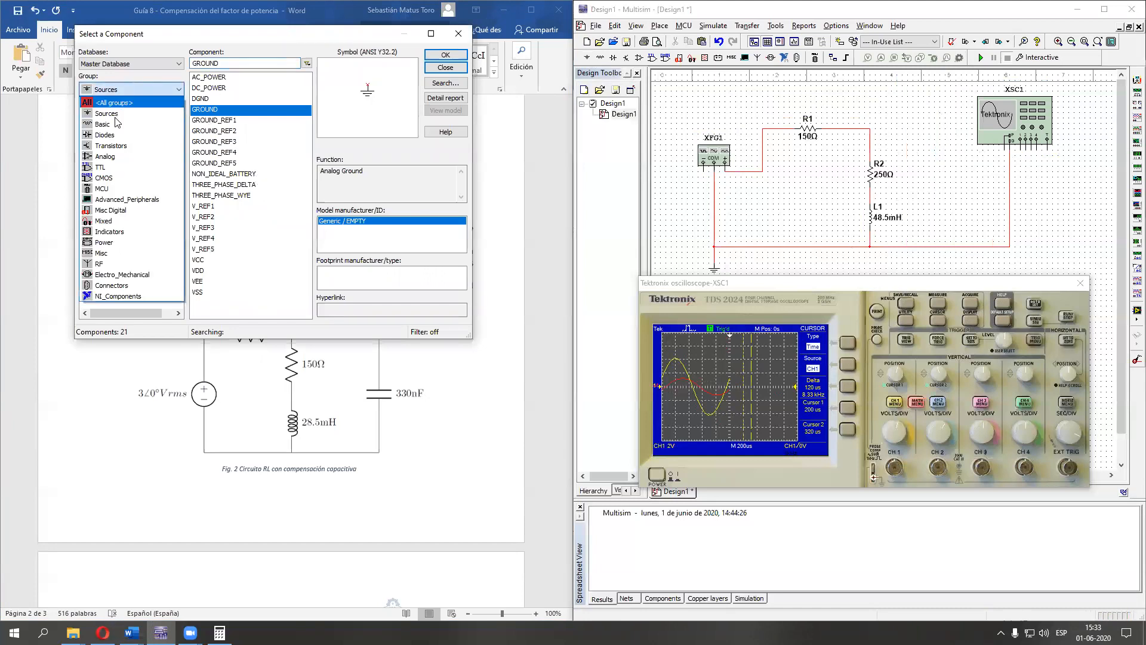
{"action": "left_click", "coordinate": [110, 124]}
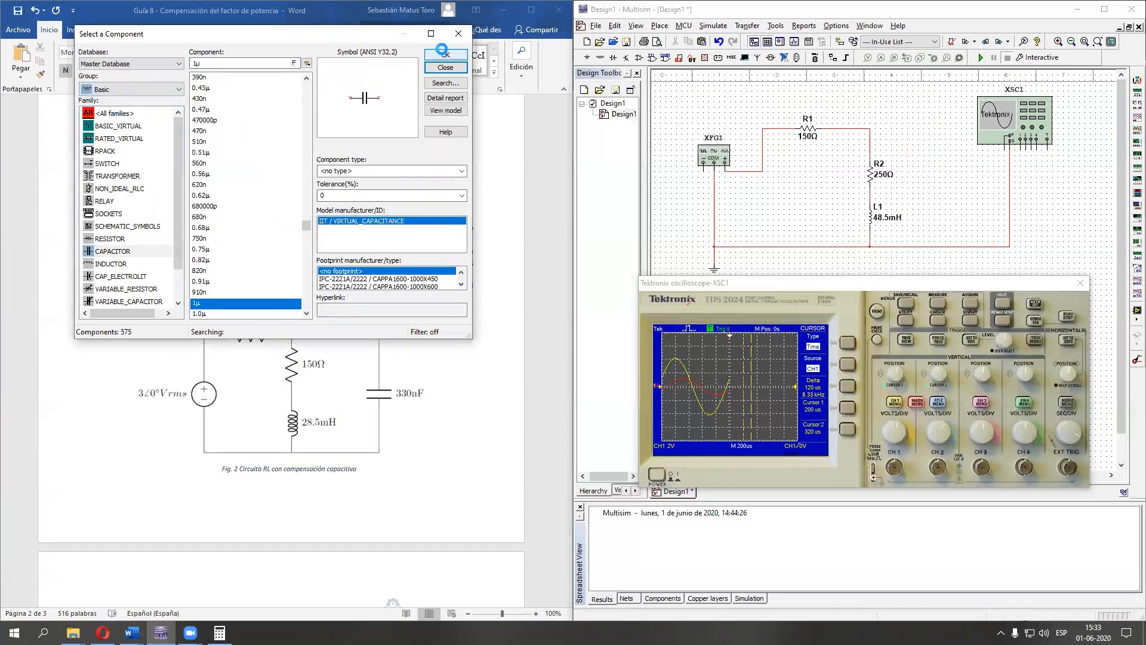
{"action": "left_click", "coordinate": [445, 55]}
{"action": "left_click", "coordinate": [948, 184]}
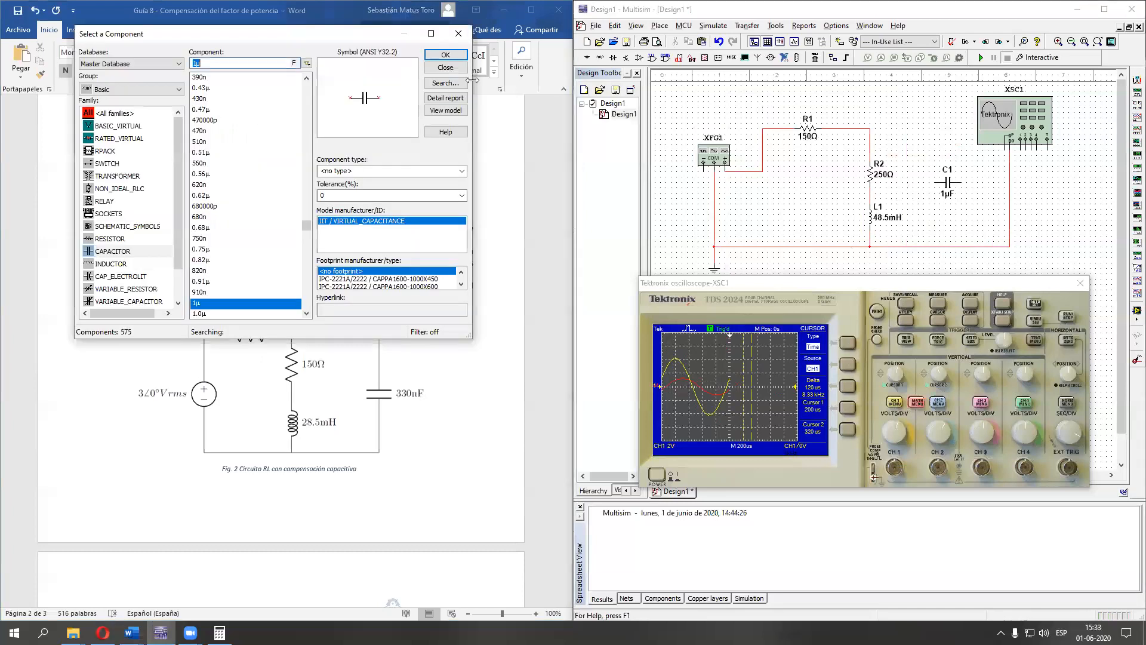
{"action": "left_click", "coordinate": [445, 67]}
- Rotate the capacitor to vertical and wire it in parallel with the R2–L1 branch
{"action": "key", "text": "ctrl+r"}
{"action": "key", "text": "ctrl+r"}
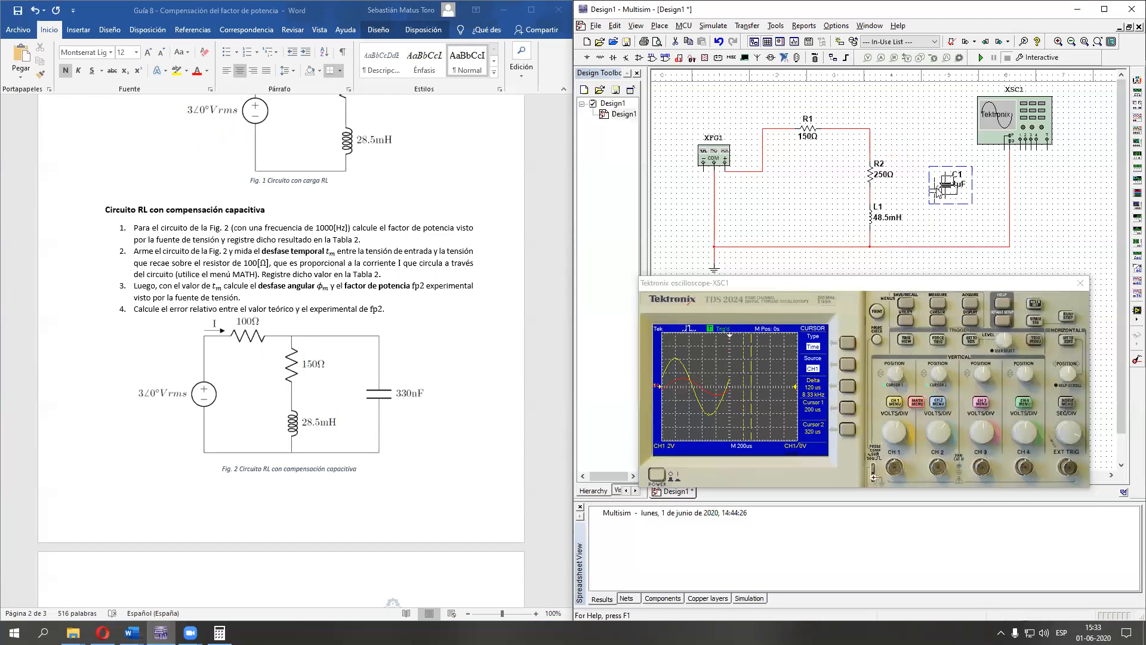
{"action": "left_click", "coordinate": [935, 174]}
{"action": "left_click", "coordinate": [868, 132]}
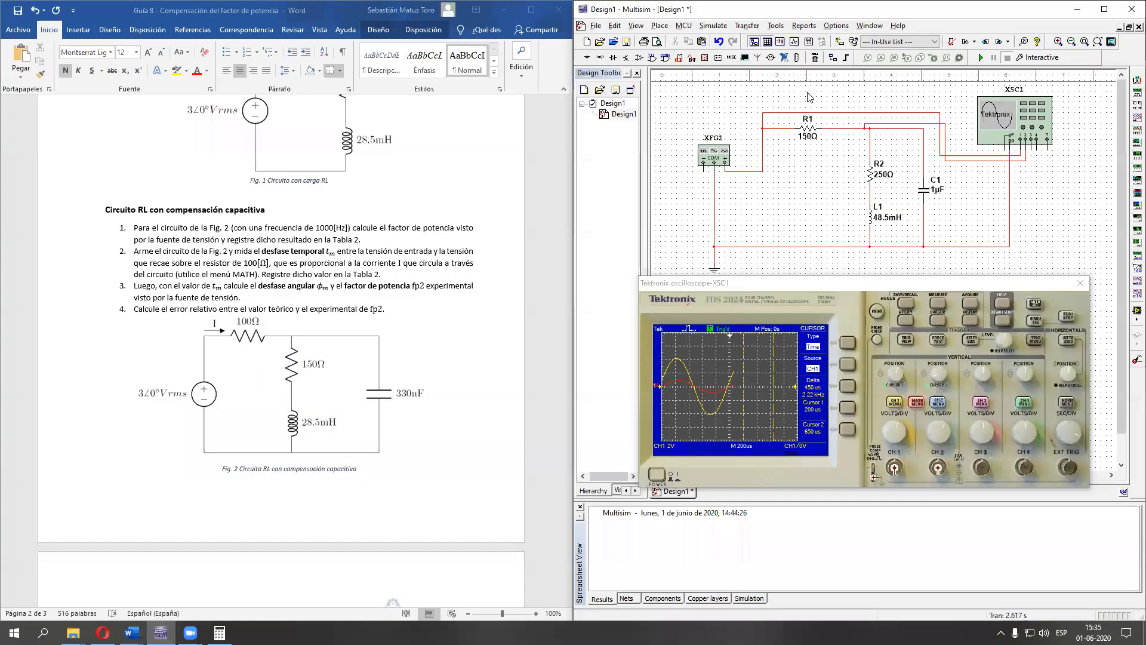
- Set the capacitance of C1 to 250 nF
{"action": "double_click", "coordinate": [923, 189]}
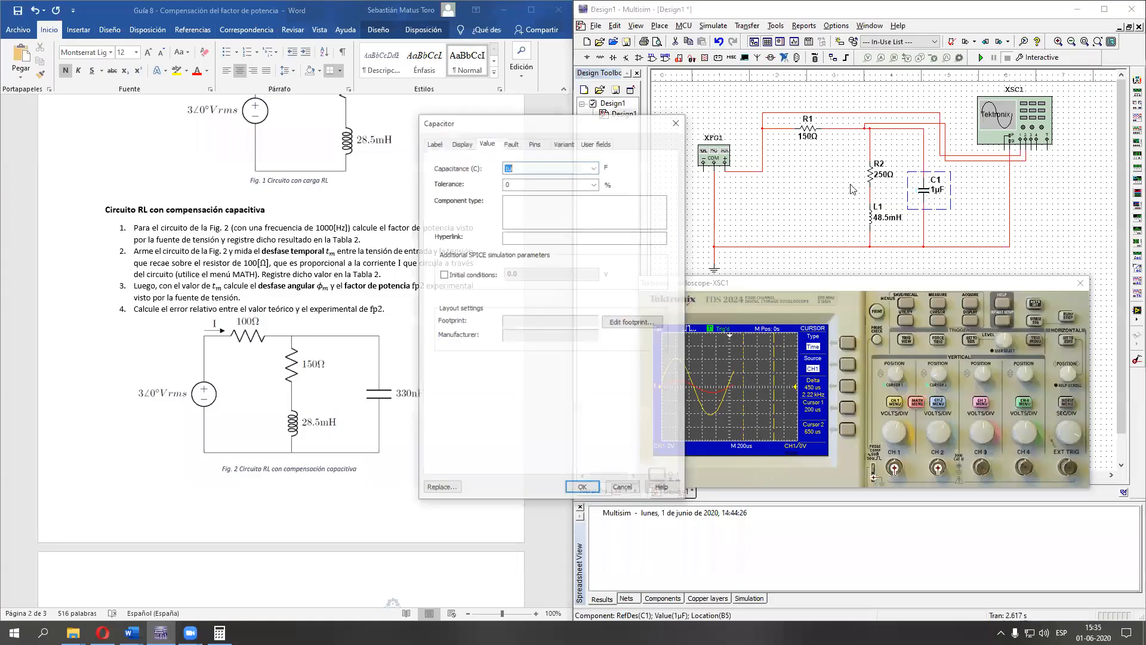
{"action": "type", "text": "250n"}
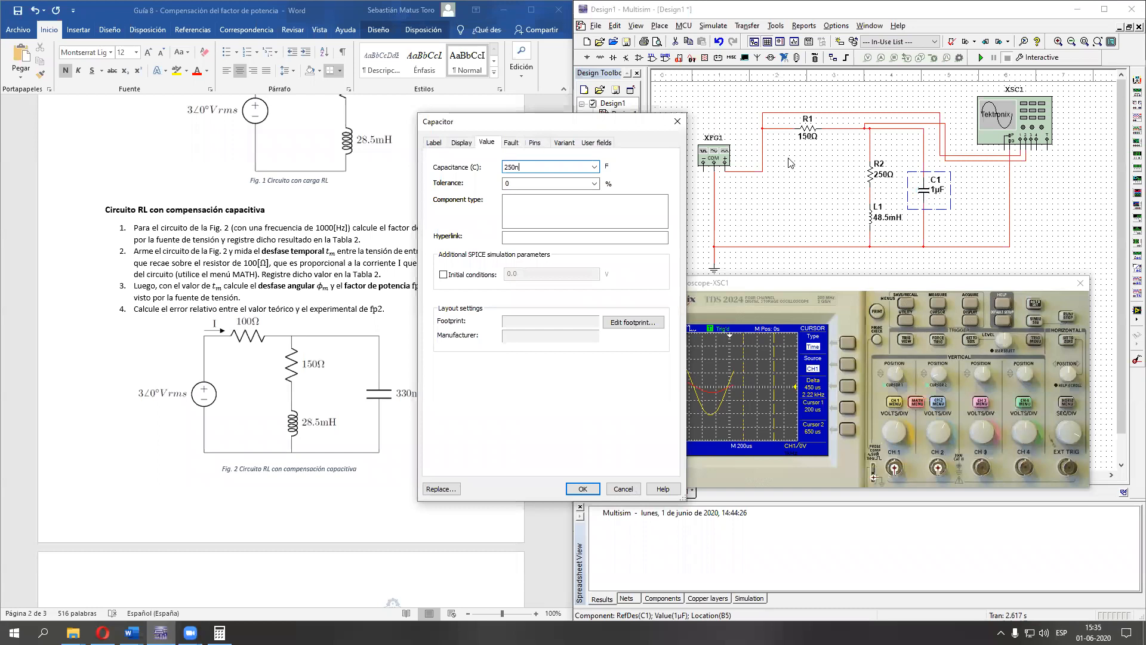
{"action": "key", "text": "Return"}
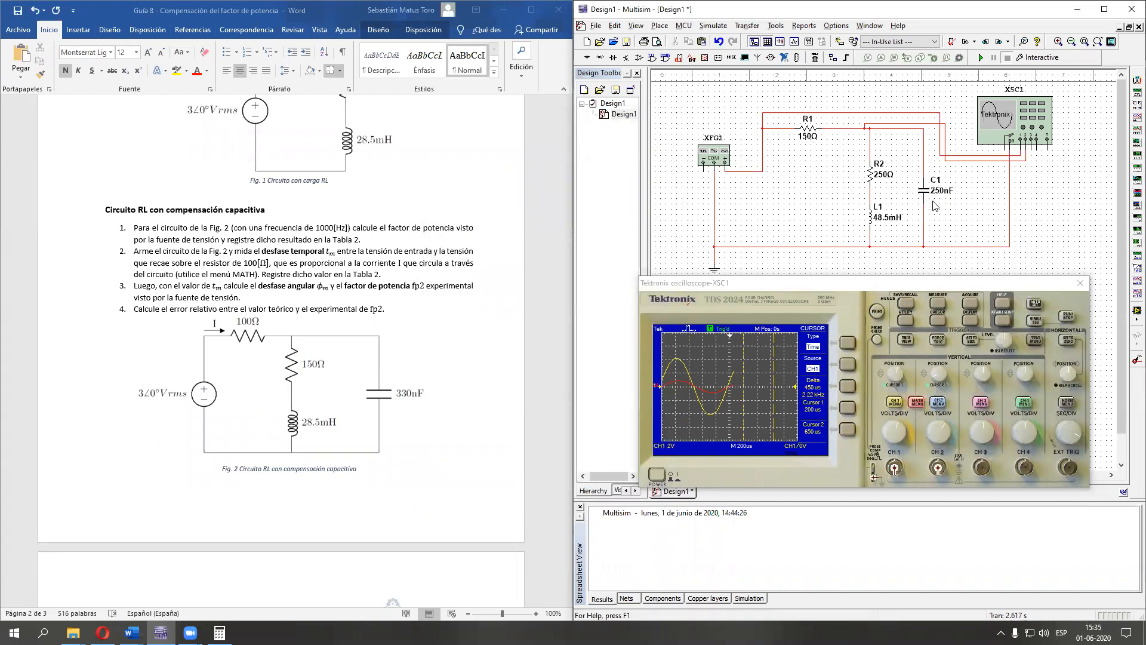
- Delete the oscilloscope's two channel wires and reconnect the channels to the nodes on either side of R1
{"action": "left_click", "coordinate": [926, 112]}
{"action": "key", "text": "Delete"}
{"action": "left_click", "coordinate": [969, 158]}
{"action": "key", "text": "Delete"}
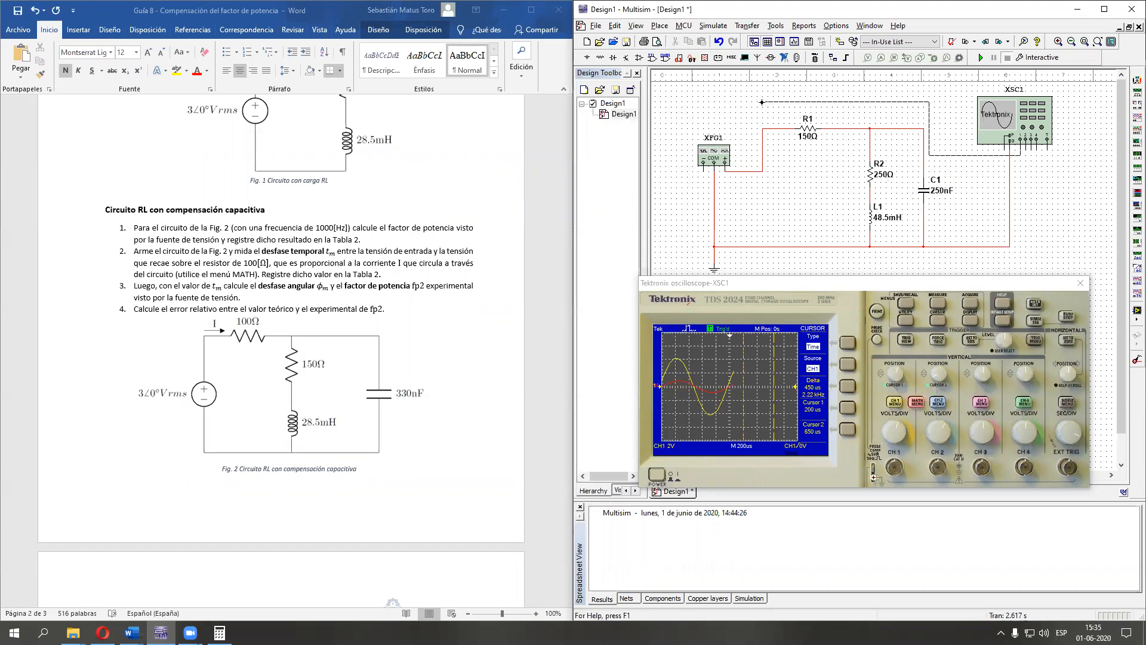
{"action": "left_click", "coordinate": [763, 128]}
{"action": "left_click", "coordinate": [1026, 149]}
{"action": "left_click", "coordinate": [861, 128]}
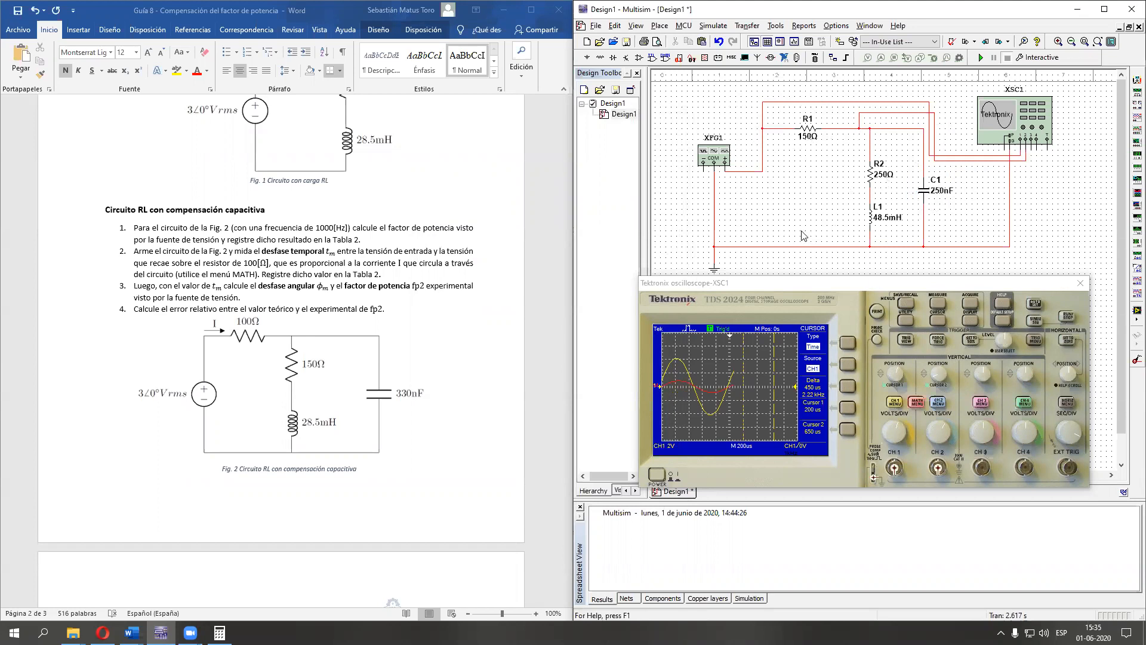
- Run the simulation and position the oscilloscope's time cursors at 212 us and 250 us to measure the time shift between the two waveforms
{"action": "left_click", "coordinate": [981, 56]}
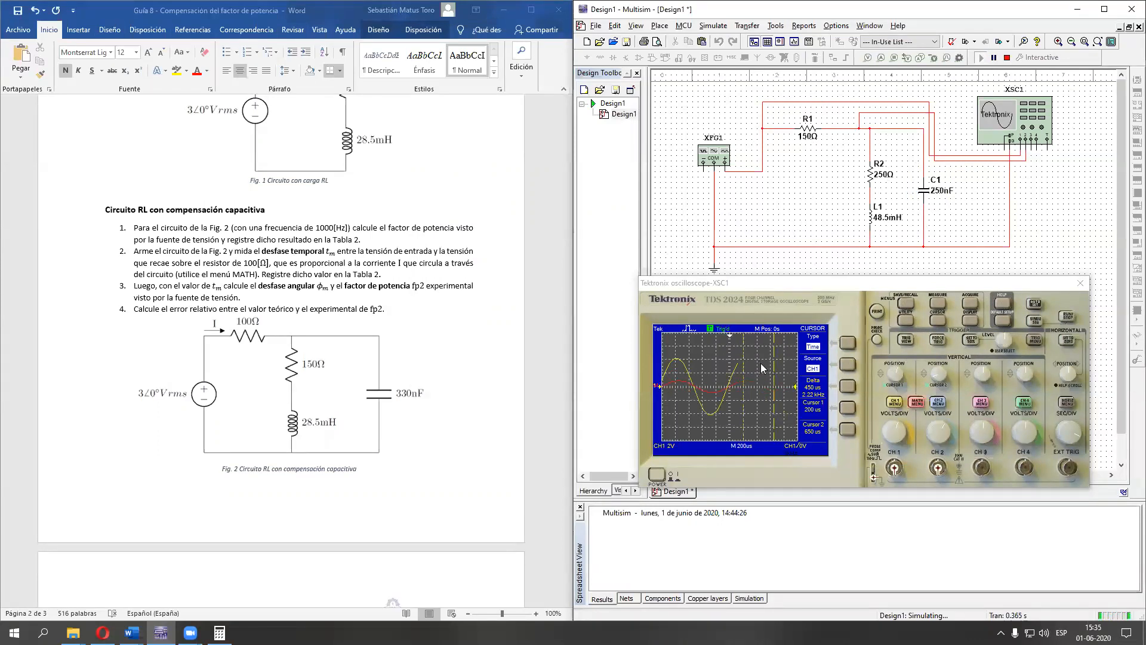
{"action": "mouse_move", "coordinate": [900, 376]}
{"action": "left_mouse_down"}
{"action": "mouse_move", "coordinate": [938, 380]}
{"action": "mouse_move", "coordinate": [945, 370]}
{"action": "mouse_move", "coordinate": [941, 385]}
{"action": "mouse_move", "coordinate": [953, 388]}
{"action": "left_mouse_up"}
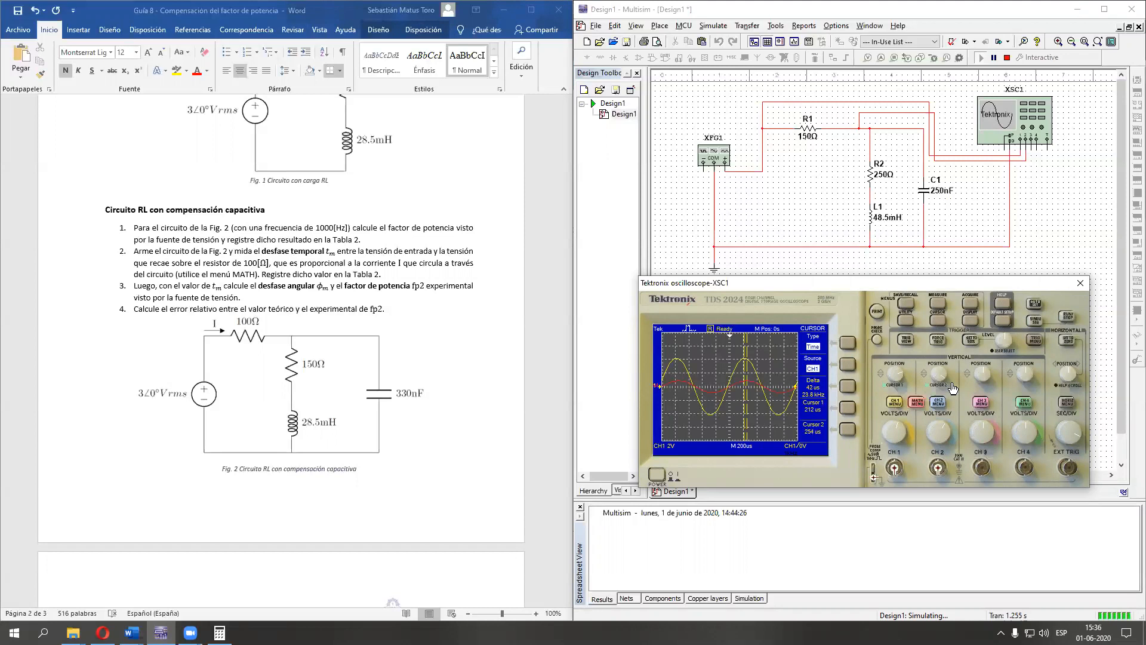
{"action": "left_click_drag", "start_coordinate": [952, 388], "coordinate": [952, 383]}
- Enter 38.5 us for the time shift tm in the lab guide's Table 2
{"action": "left_click", "coordinate": [296, 294]}
{"action": "scroll", "coordinate": [291, 290], "scroll_direction": "down", "scroll_amount": 10}
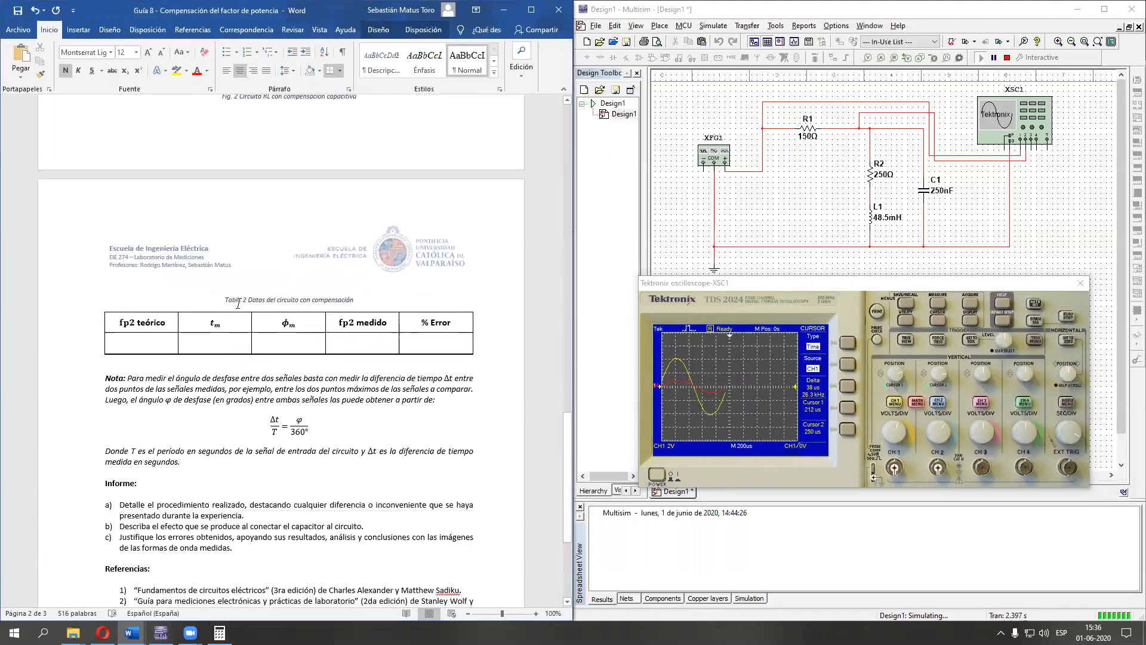
{"action": "left_click", "coordinate": [208, 352]}
{"action": "type", "text": "38.5 us"}
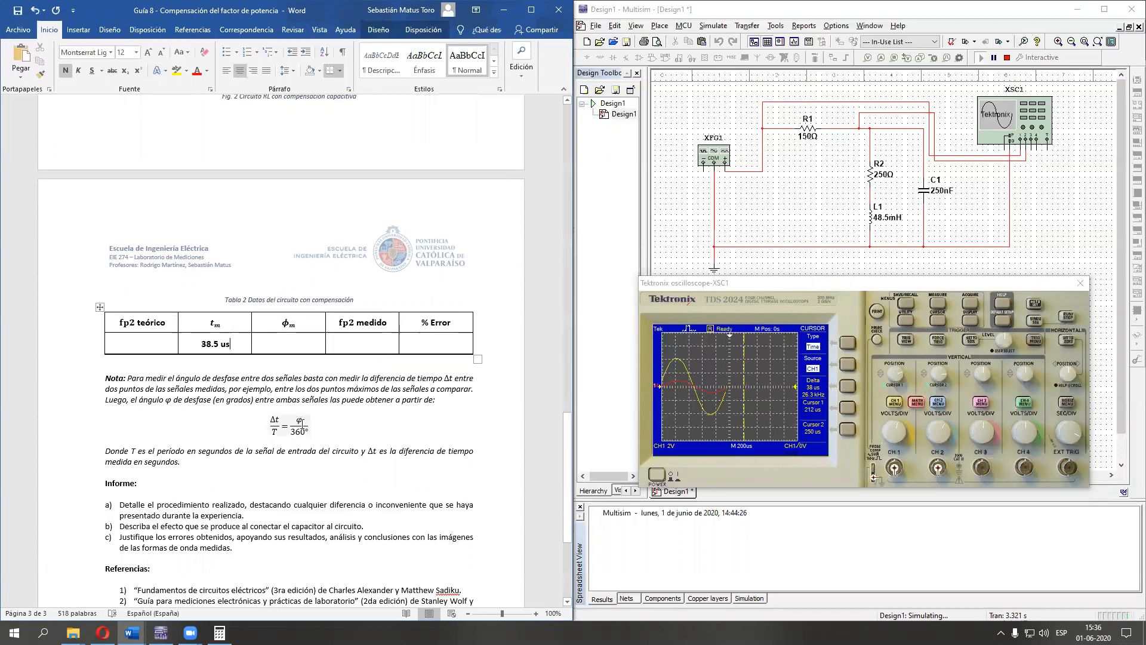
- Enter 13.86 for the phase angle φm in Table 2
{"action": "left_click", "coordinate": [339, 420]}
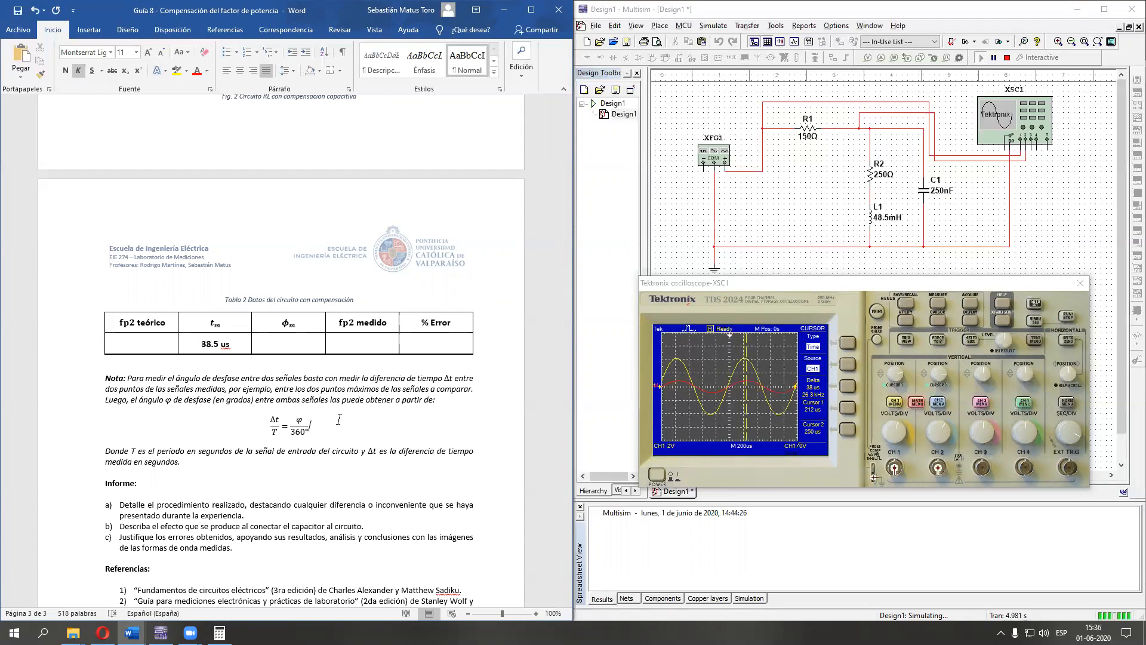
{"action": "left_click", "coordinate": [300, 343]}
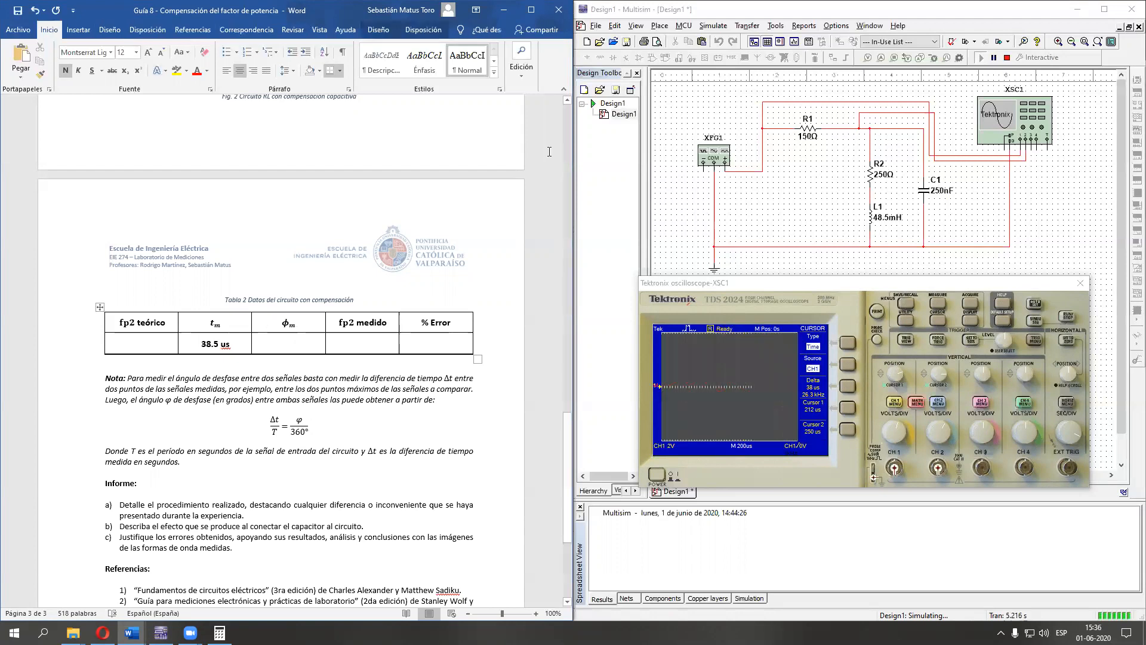
{"action": "type", "text": "13.86"}
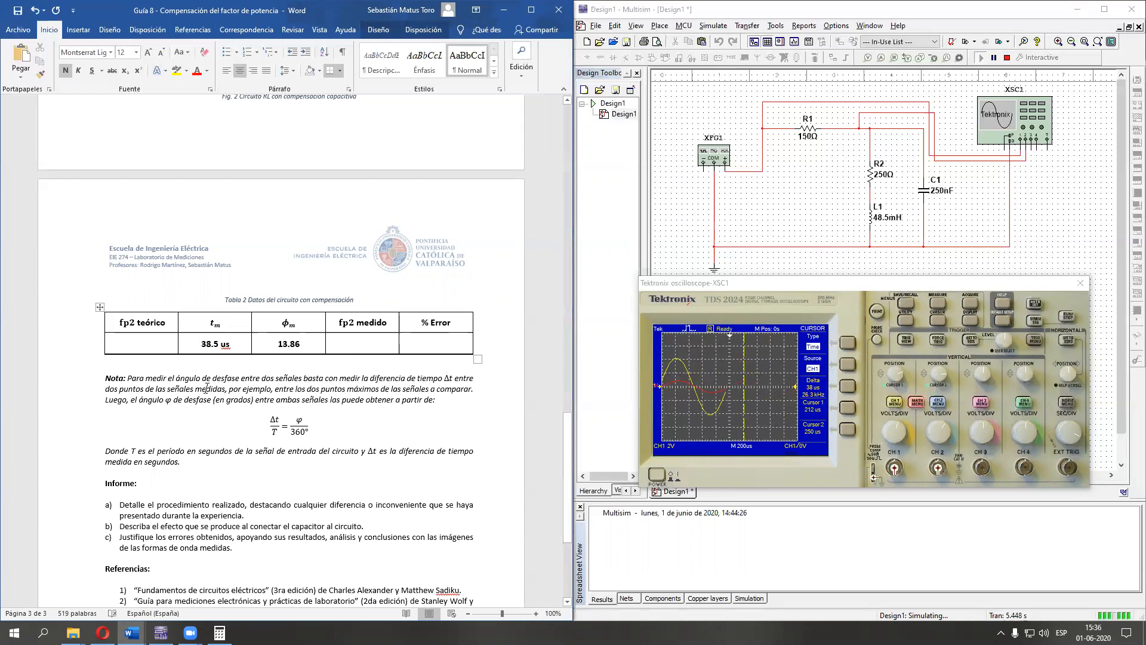
- Enter 0.97 as the measured power factor (fp2 medido) in Table 2
{"action": "scroll", "coordinate": [292, 376], "scroll_direction": "up", "scroll_amount": 15}
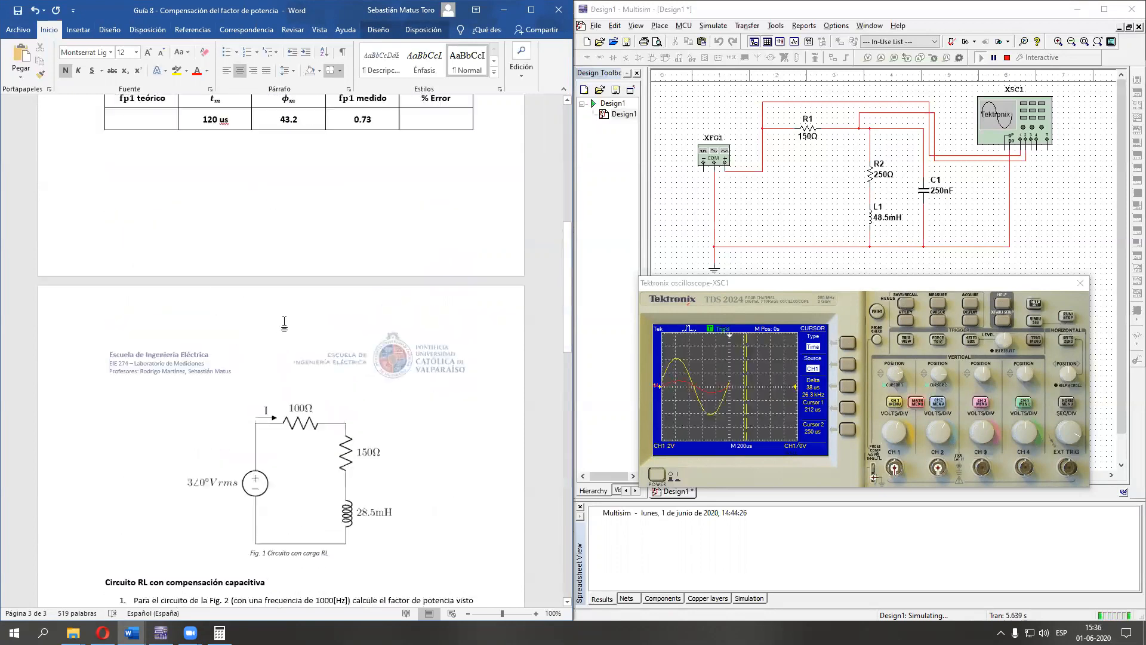
{"action": "scroll", "coordinate": [295, 316], "scroll_direction": "down", "scroll_amount": 12}
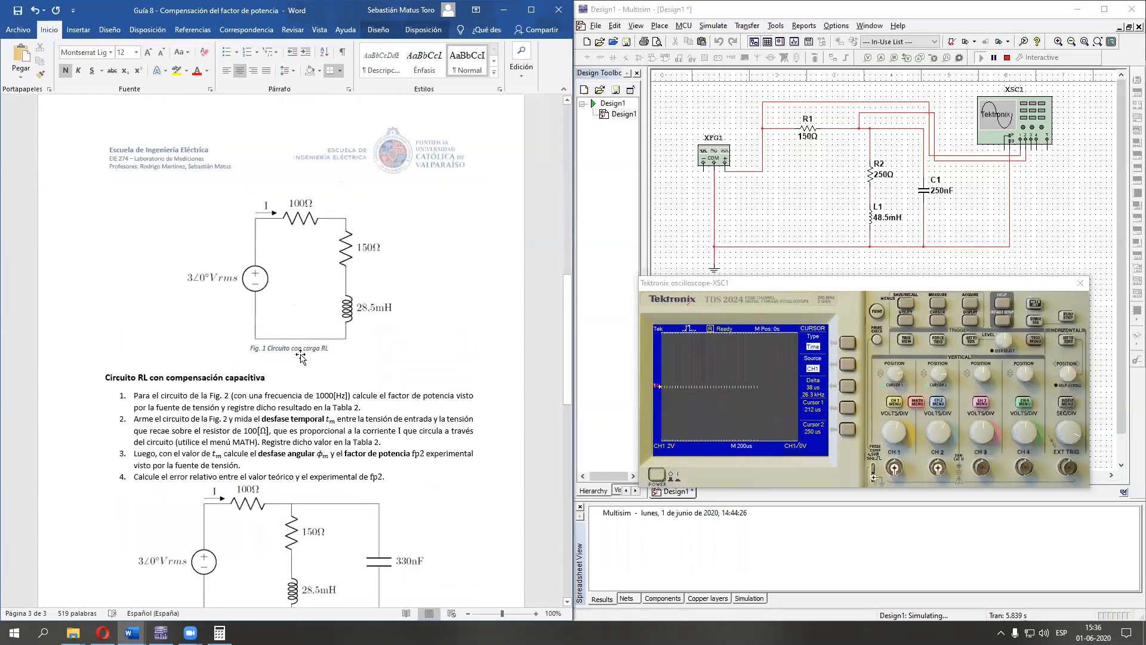
{"action": "scroll", "coordinate": [296, 402], "scroll_direction": "down", "scroll_amount": 6}
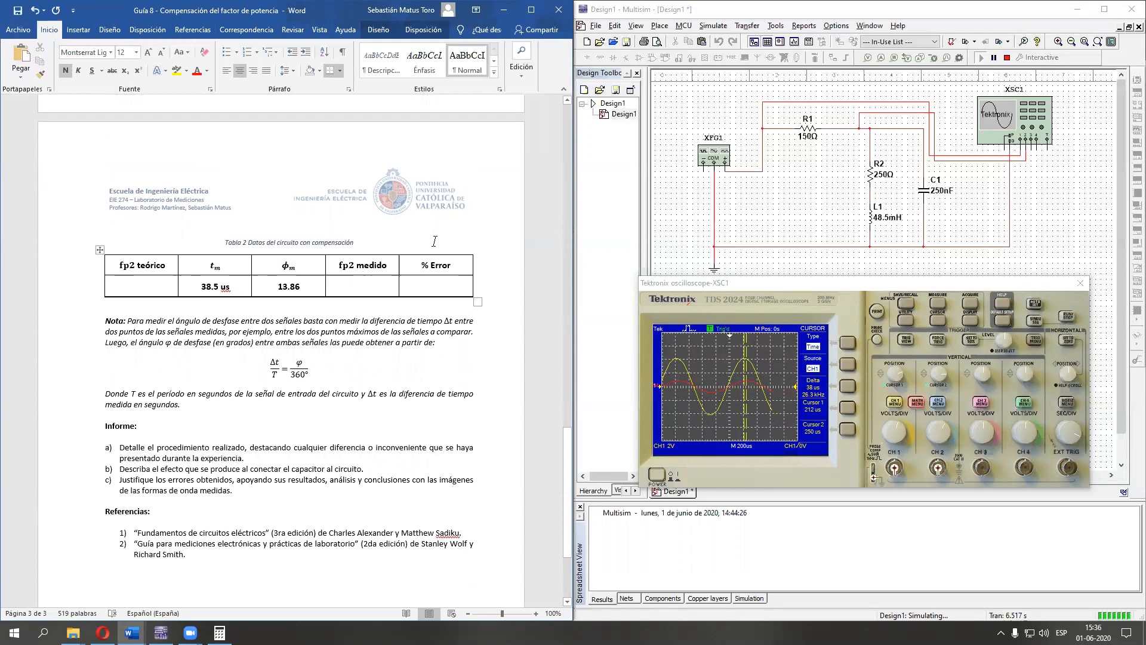
{"action": "type", "text": "0.97"}
- Review the lab guide's two circuits, the values in Tables 1 and 2, and the report (Informe) questions
{"action": "scroll", "coordinate": [286, 385], "scroll_direction": "up", "scroll_amount": 10}
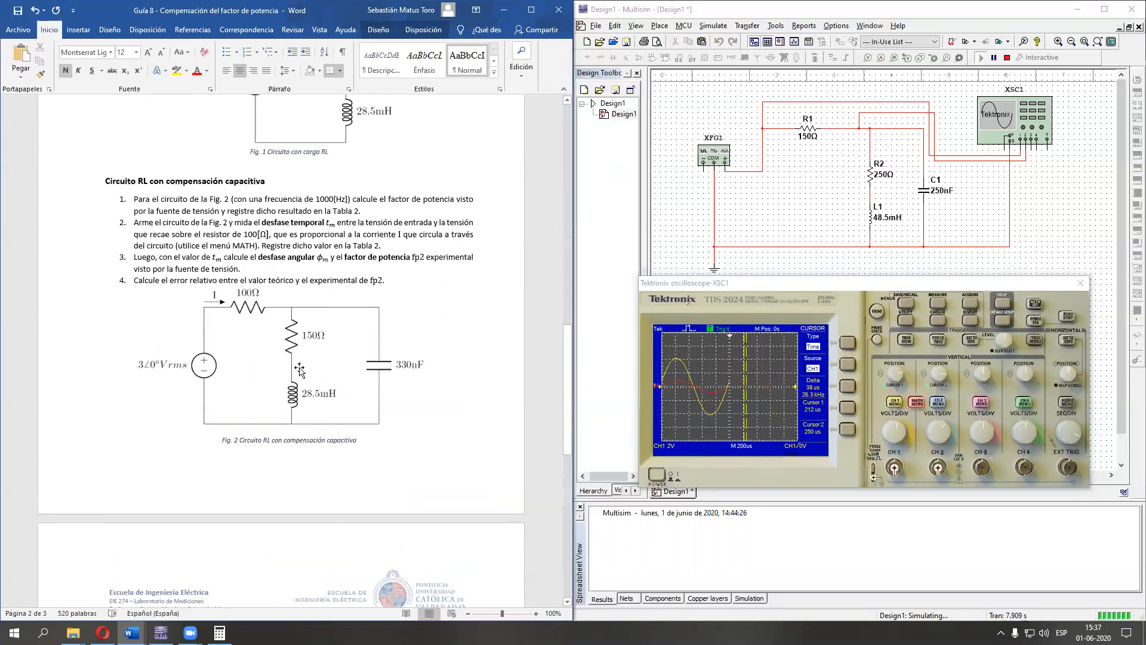
{"action": "scroll", "coordinate": [300, 370], "scroll_direction": "down", "scroll_amount": 3}
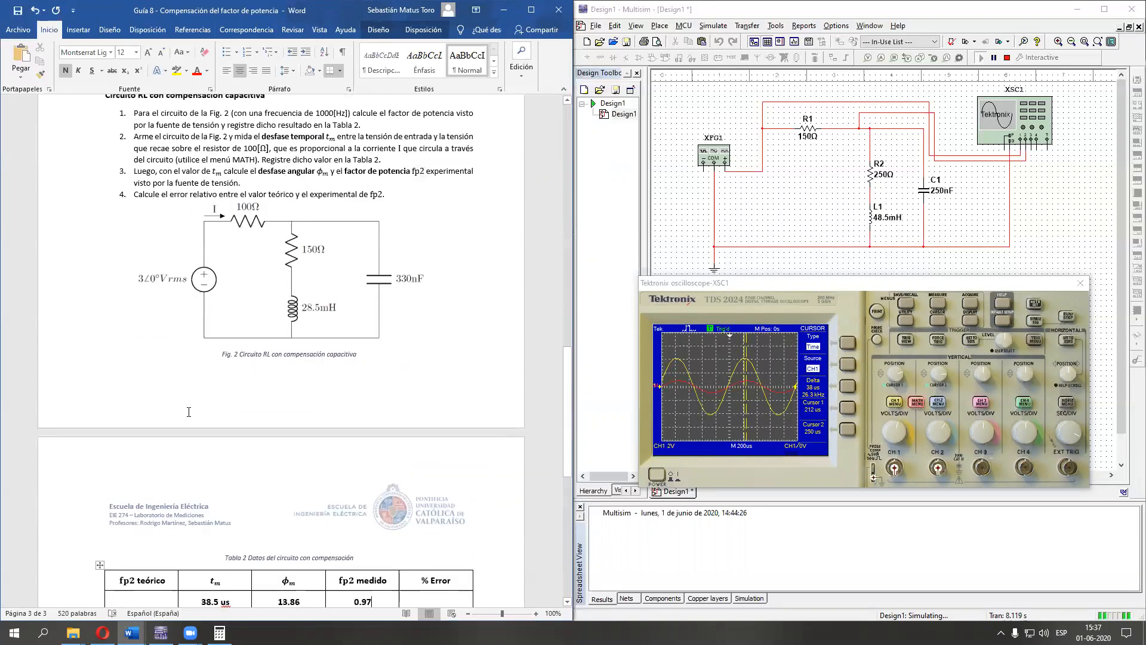
{"action": "scroll", "coordinate": [189, 412], "scroll_direction": "down", "scroll_amount": 5}
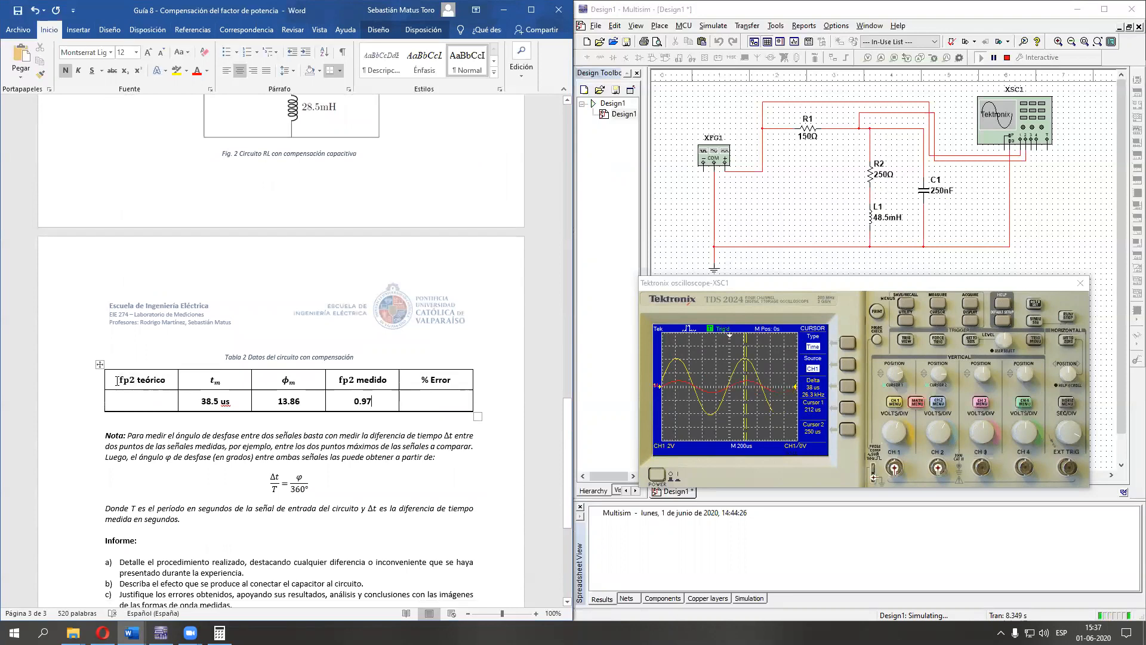
{"action": "scroll", "coordinate": [215, 441], "scroll_direction": "down", "scroll_amount": 4}
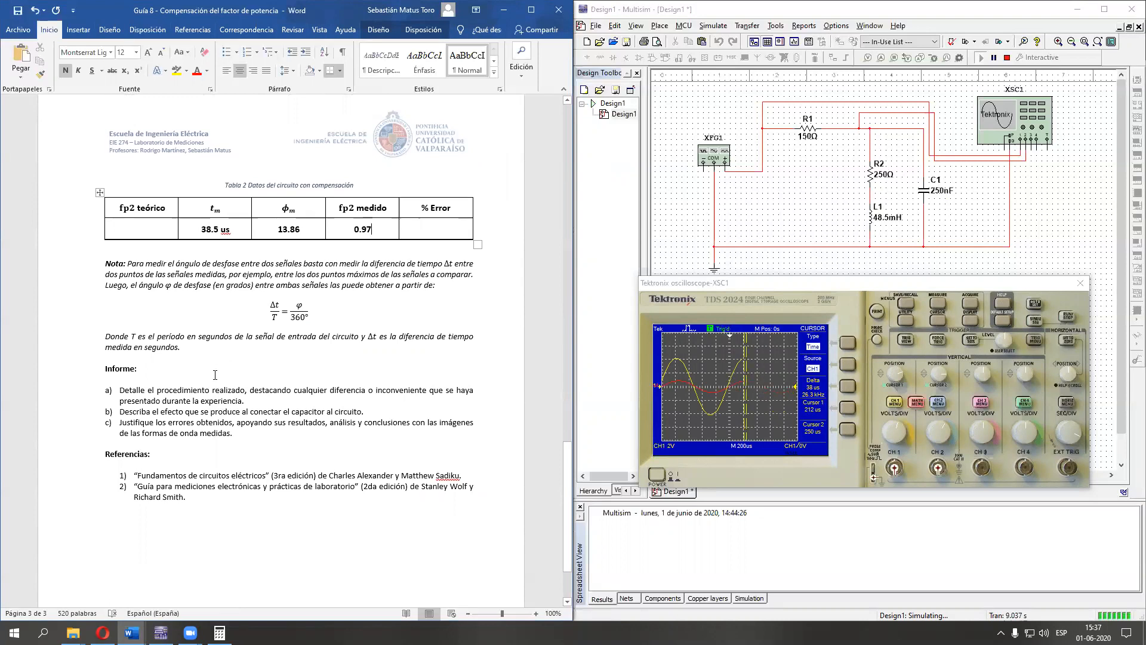
{"action": "scroll", "coordinate": [217, 375], "scroll_direction": "up", "scroll_amount": 9}
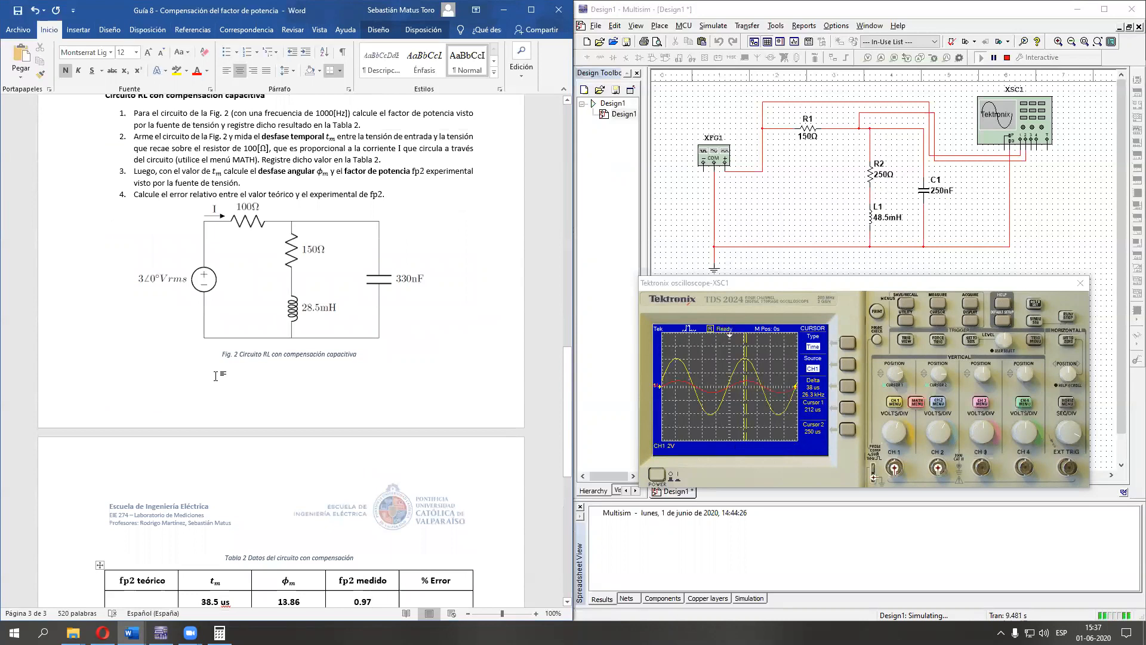
{"action": "scroll", "coordinate": [216, 375], "scroll_direction": "up", "scroll_amount": 9}
{"action": "scroll", "coordinate": [215, 379], "scroll_direction": "up", "scroll_amount": 11}
{"action": "scroll", "coordinate": [213, 378], "scroll_direction": "down", "scroll_amount": 7}
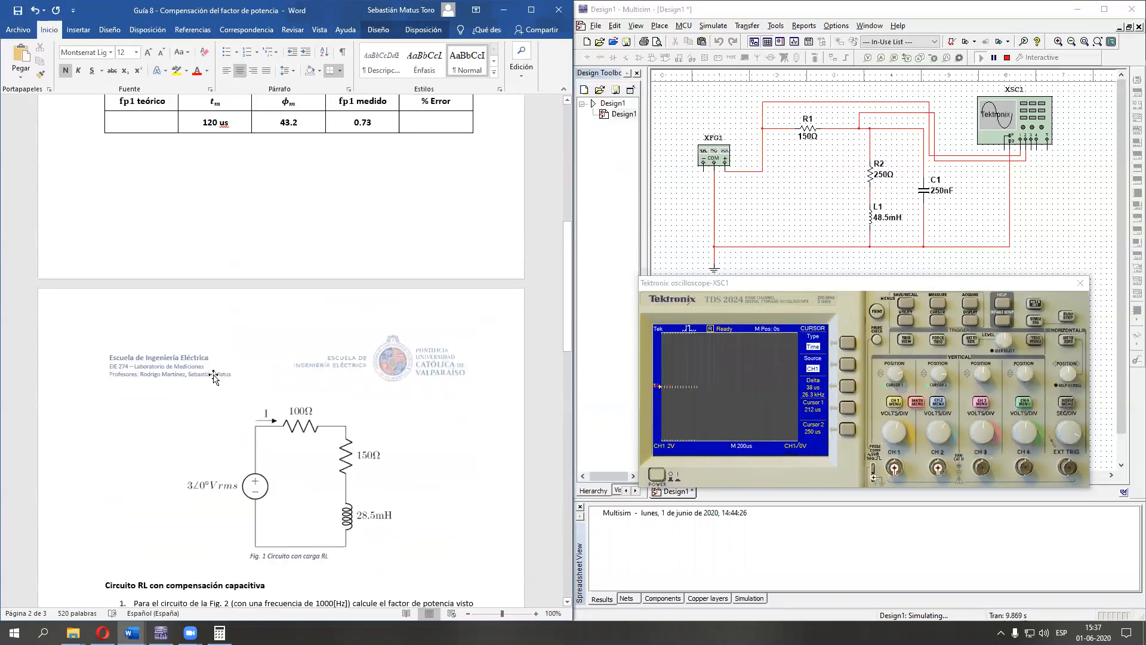
{"action": "scroll", "coordinate": [214, 377], "scroll_direction": "down", "scroll_amount": 20}
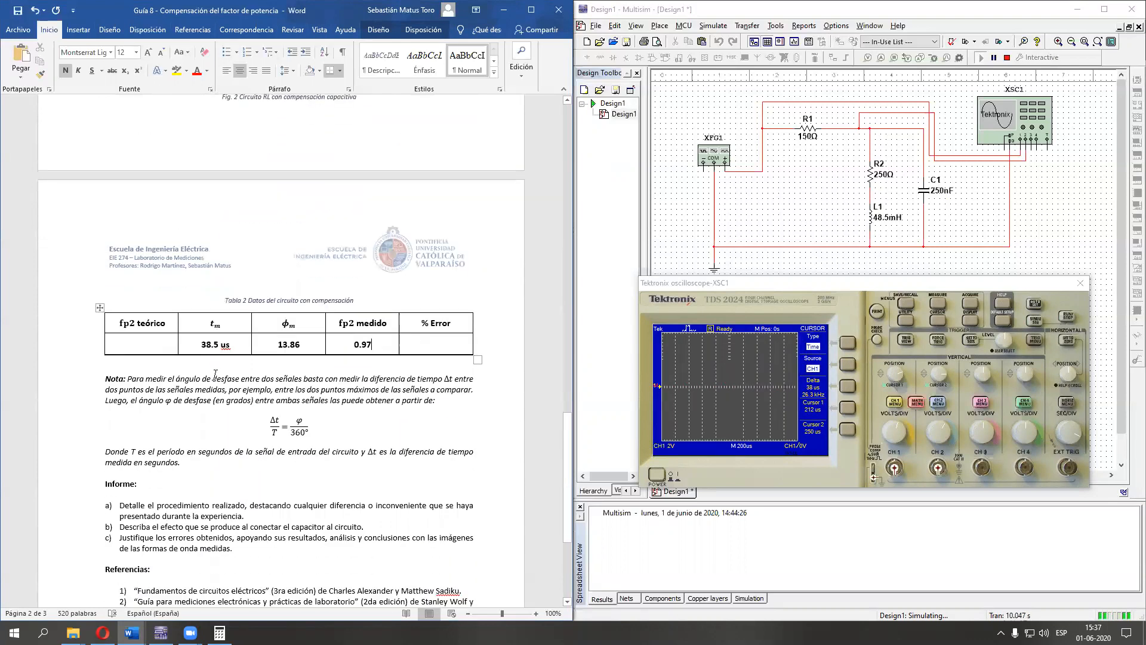
{"action": "scroll", "coordinate": [215, 374], "scroll_direction": "down", "scroll_amount": 2}
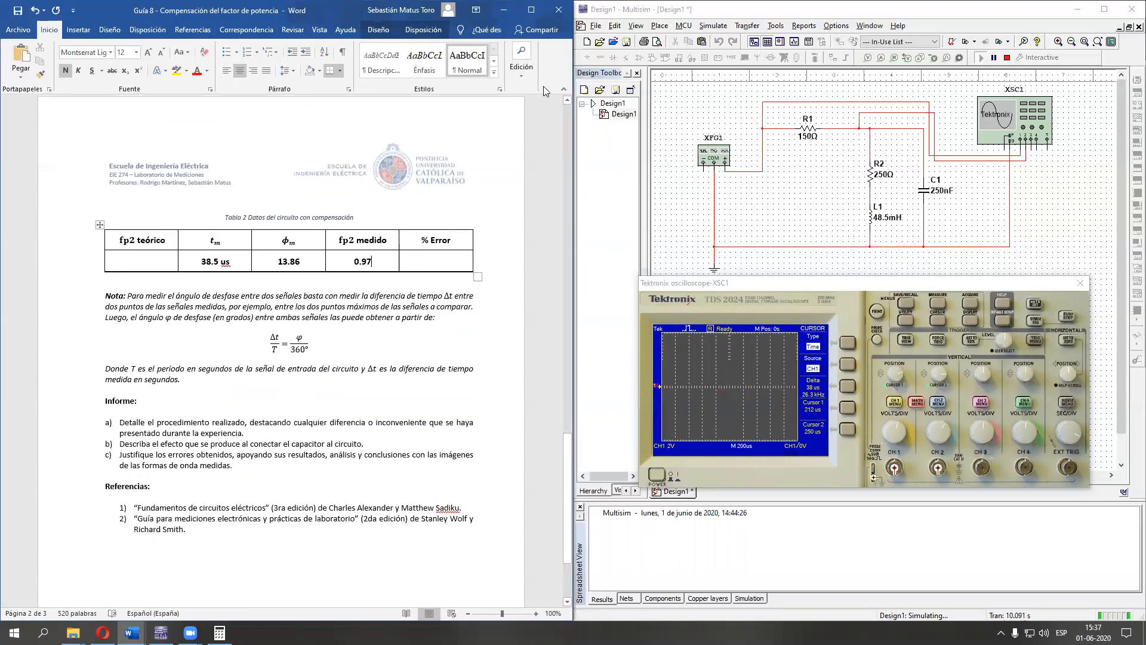